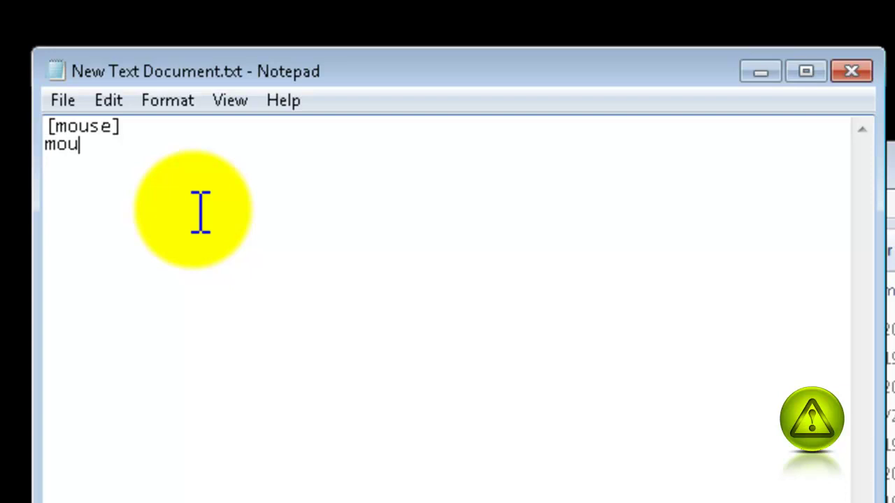
# Enter '[mouse]' and 'mouseType=PS2' as two lines in New Text Document.txt.
pyautogui.write('seType=PS2')
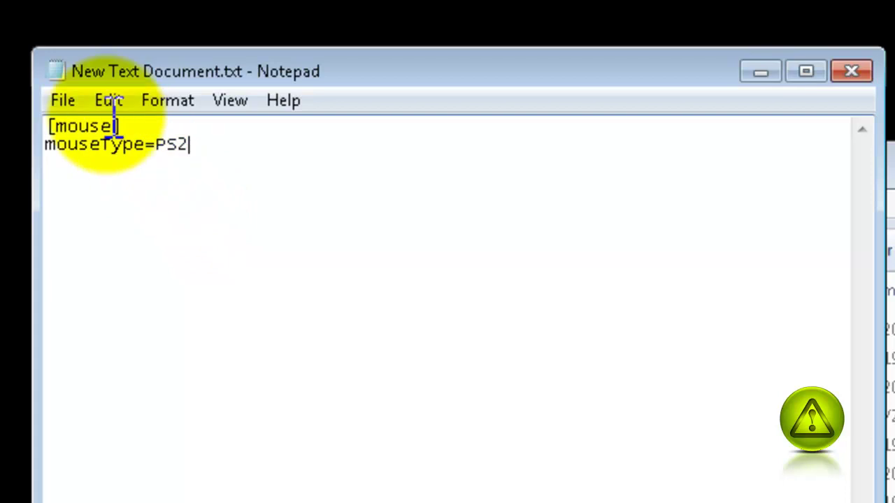
pyautogui.click(61, 102)
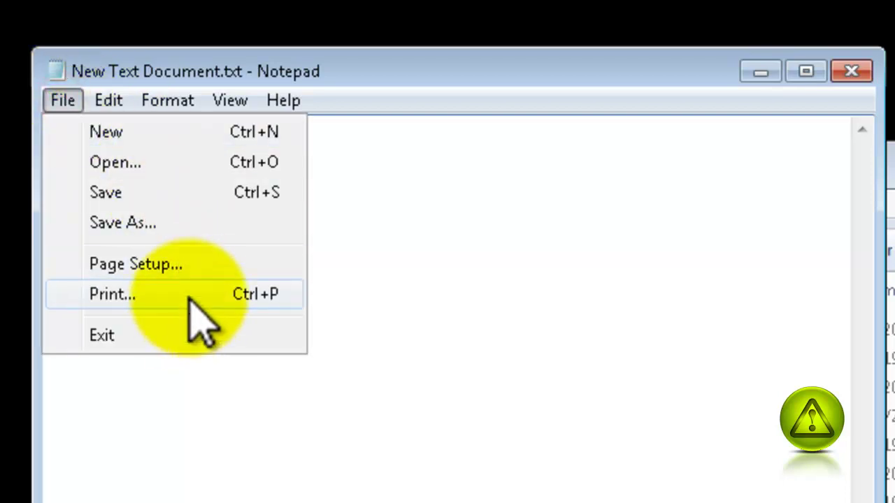
# Save the Notepad document under the file name mouse.sys.
pyautogui.click(186, 230)
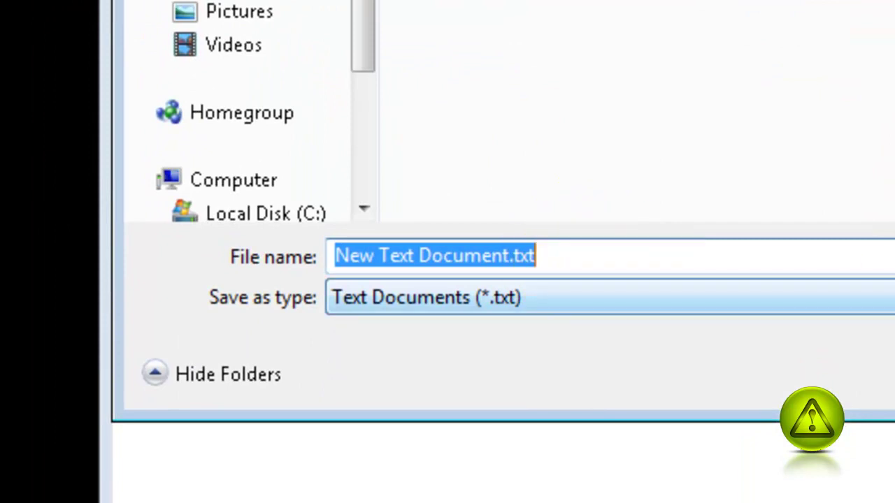
pyautogui.click(888, 297)
pyautogui.press('Escape')
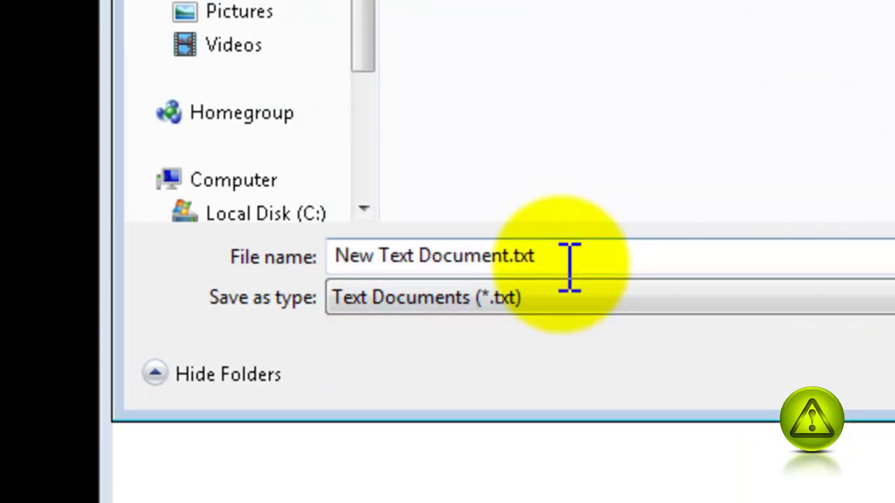
pyautogui.click(563, 257)
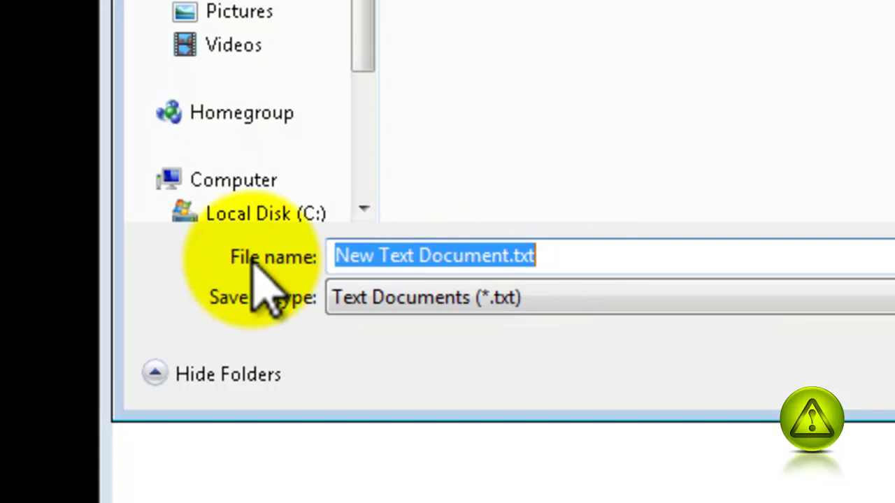
pyautogui.write('mous')
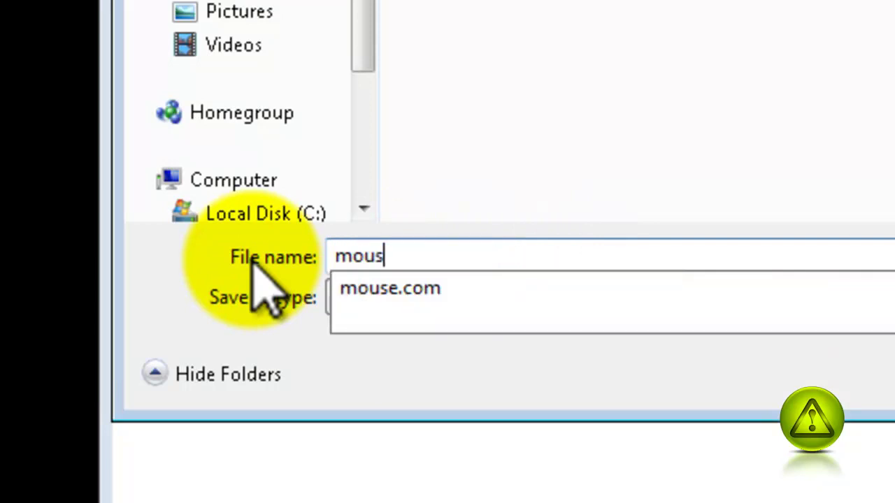
pyautogui.write('e.s')
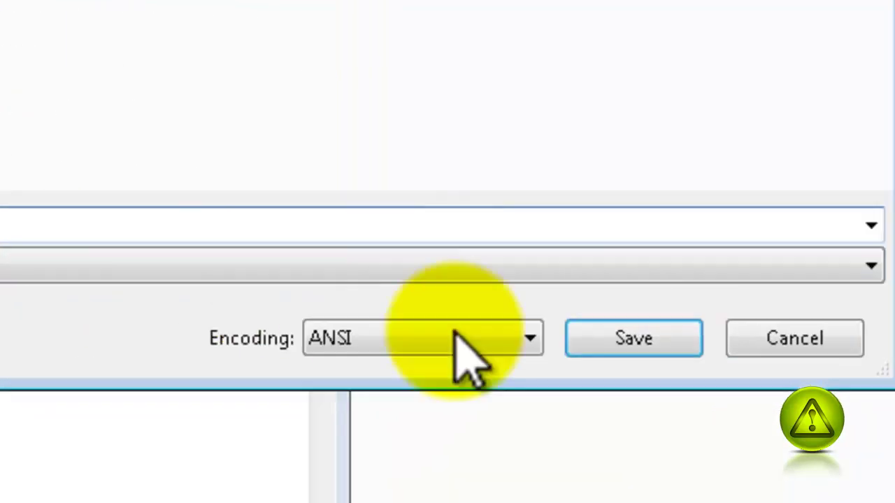
pyautogui.click(565, 337)
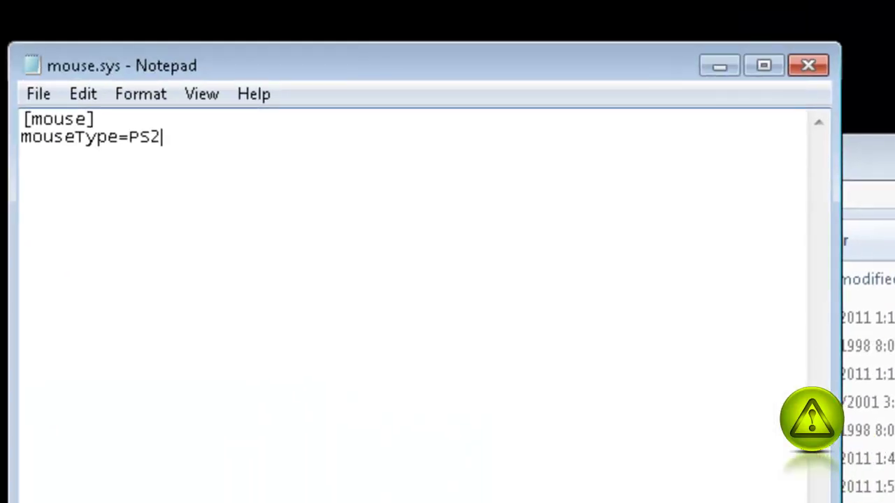
# Close Notepad and delete the leftover New Text Document.txt from the nonboot folder.
pyautogui.click(808, 66)
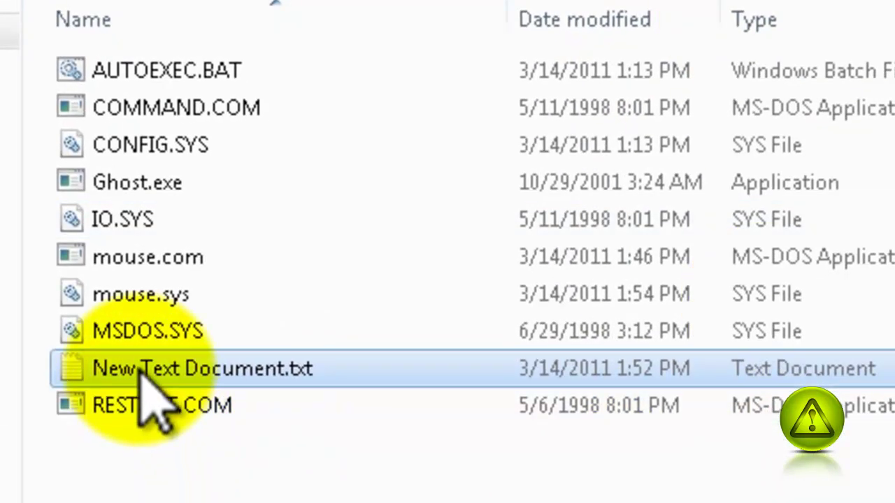
pyautogui.moveTo(142, 374)
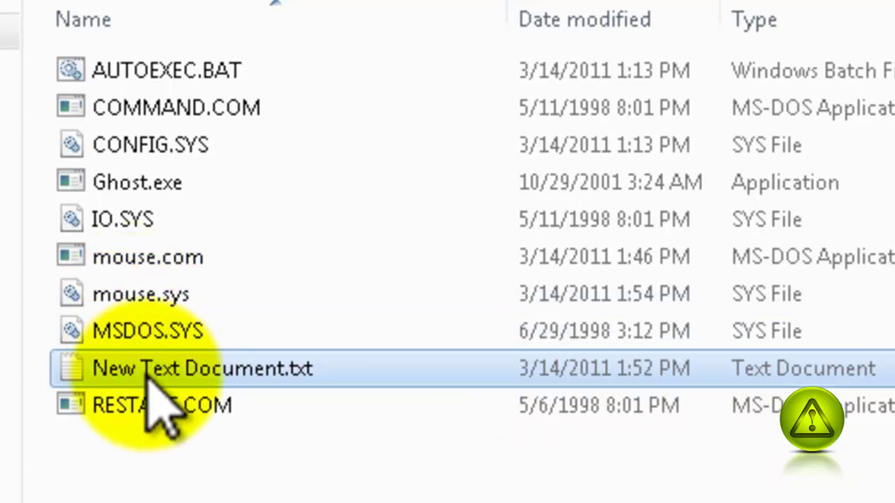
pyautogui.rightClick(146, 374)
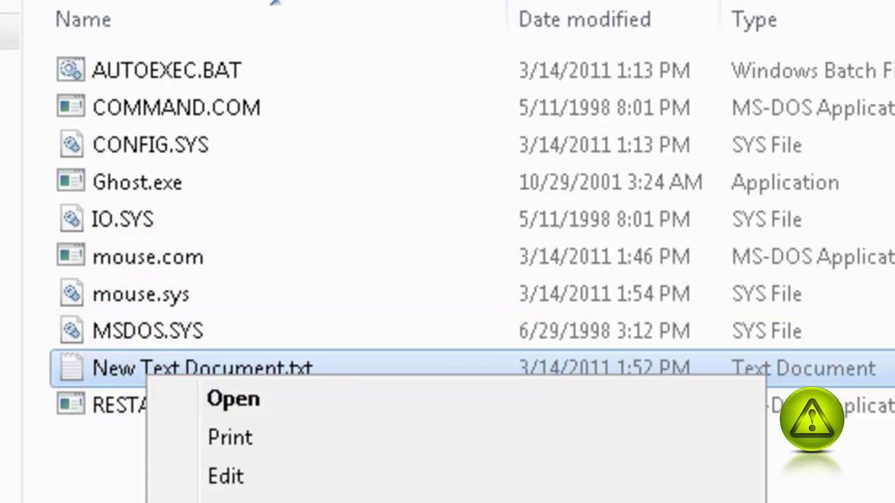
pyautogui.press('Return')
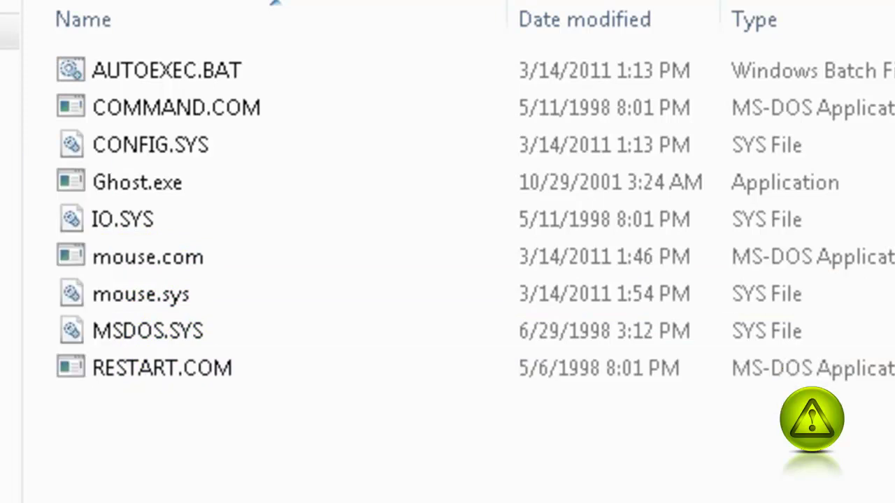
# Open mouse.sys for editing to verify its PS2 setting, then close it unchanged.
pyautogui.click(158, 295)
pyautogui.rightClick(158, 295)
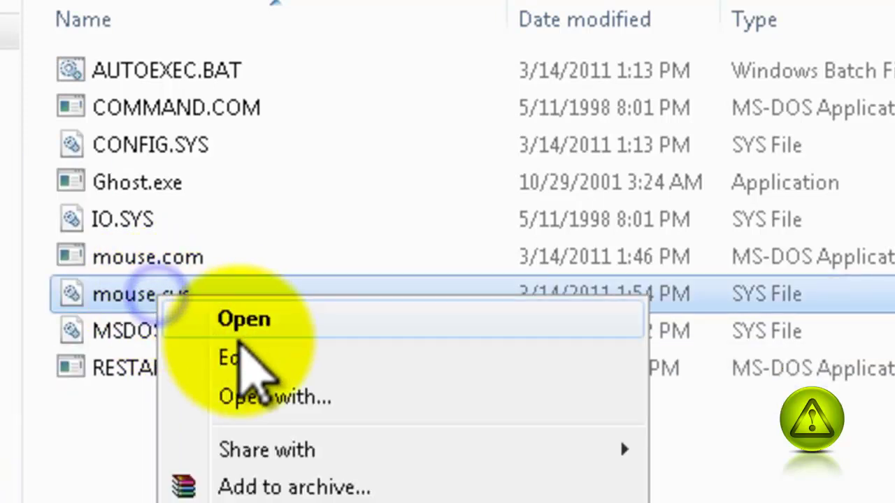
pyautogui.click(235, 356)
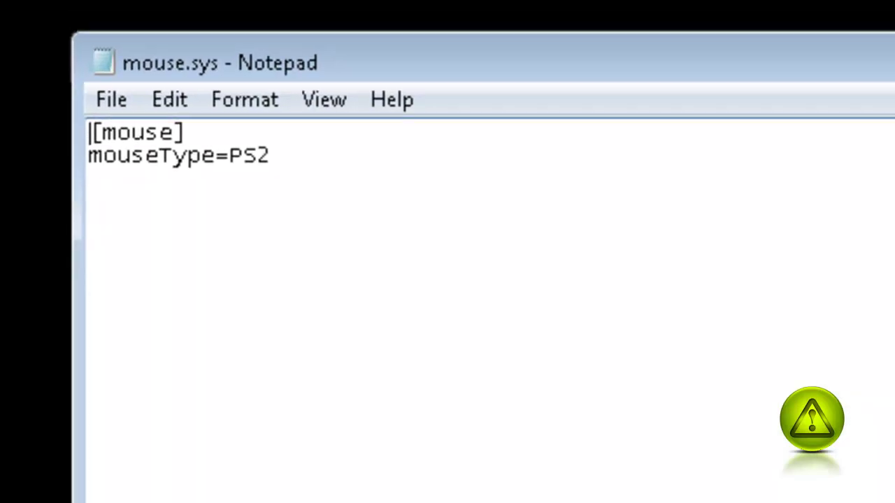
pyautogui.hotkey('alt', 'F4')
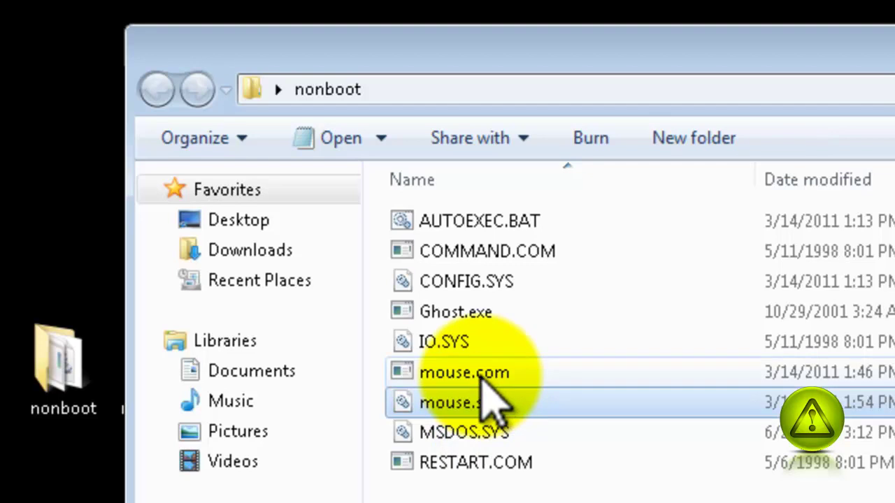
pyautogui.rightClick(441, 223)
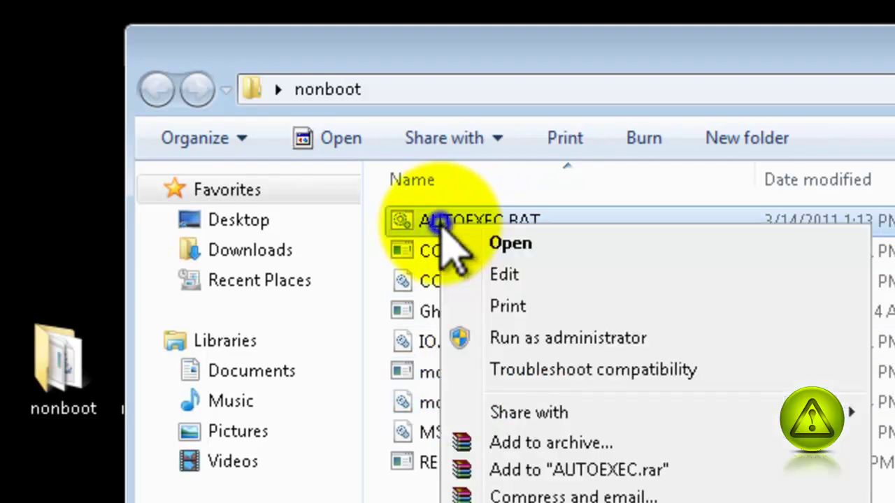
pyautogui.click(542, 276)
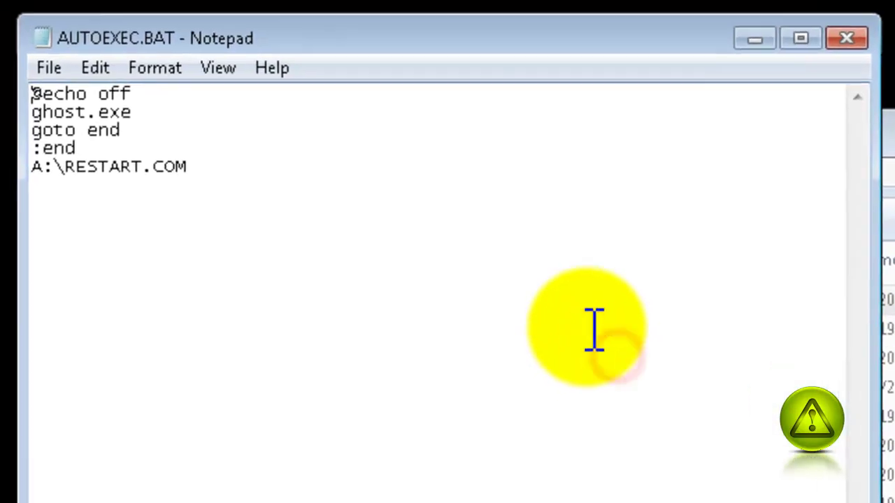
pyautogui.click(144, 96)
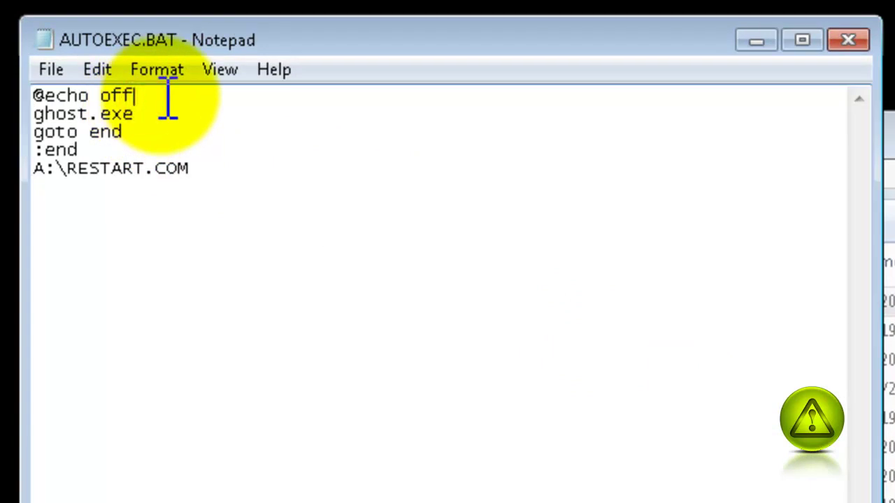
pyautogui.press('Return')
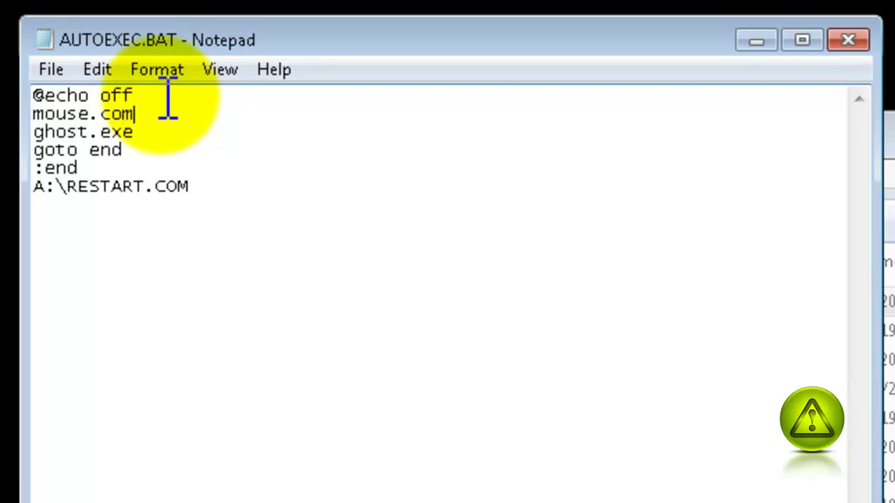
pyautogui.moveTo(343, 34); pyautogui.dragTo(0, 54)
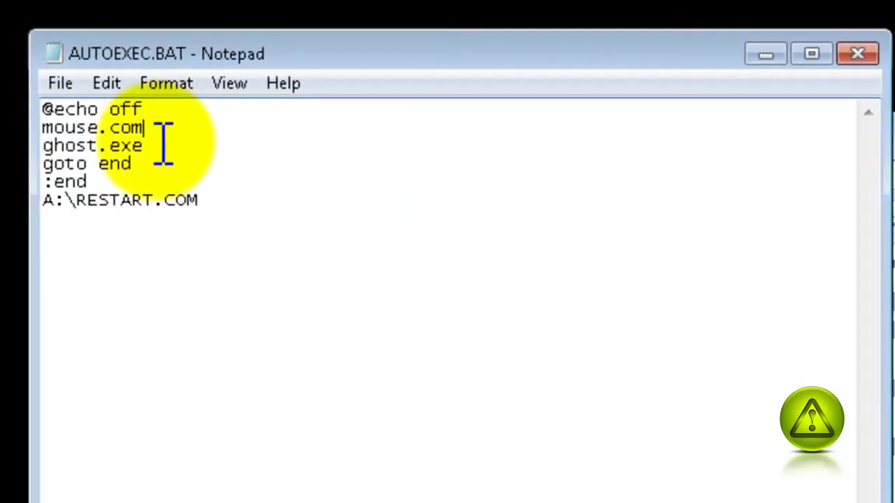
pyautogui.click(855, 55)
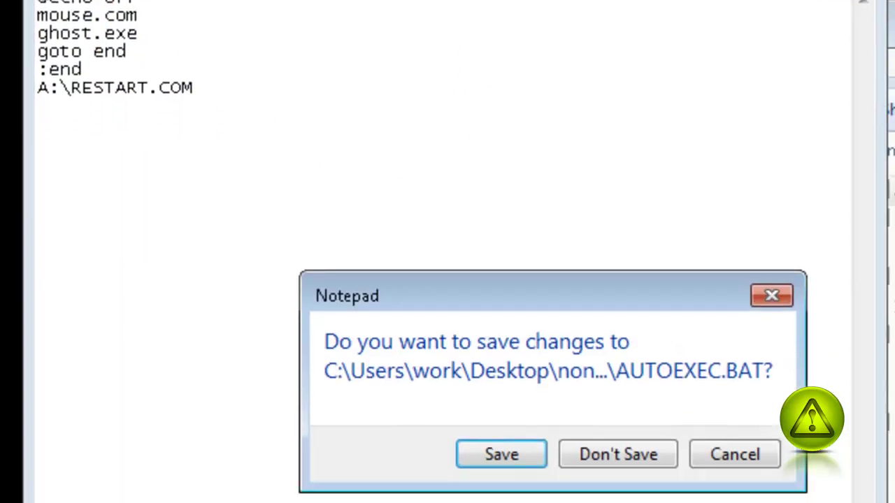
# Save AUTOEXEC.BAT and open nonboot.IMA in WinImage, placed beside the nonboot folder.
pyautogui.click(493, 453)
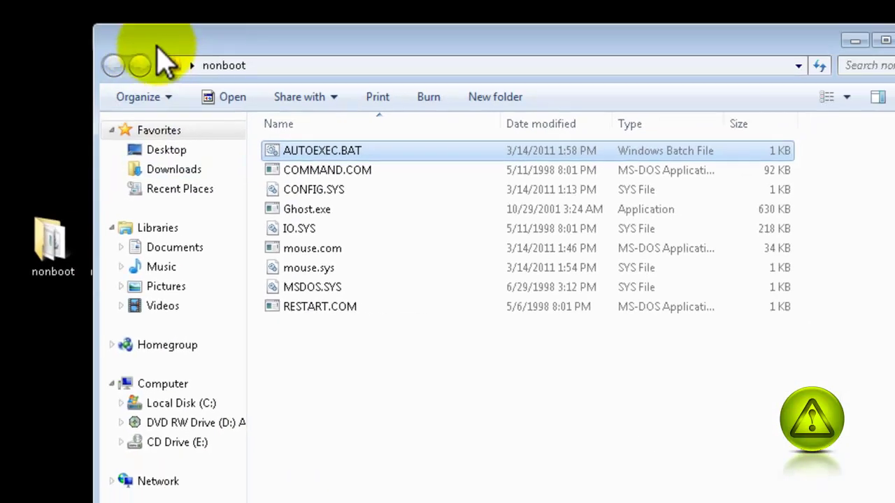
pyautogui.moveTo(140, 44); pyautogui.dragTo(290, 54)
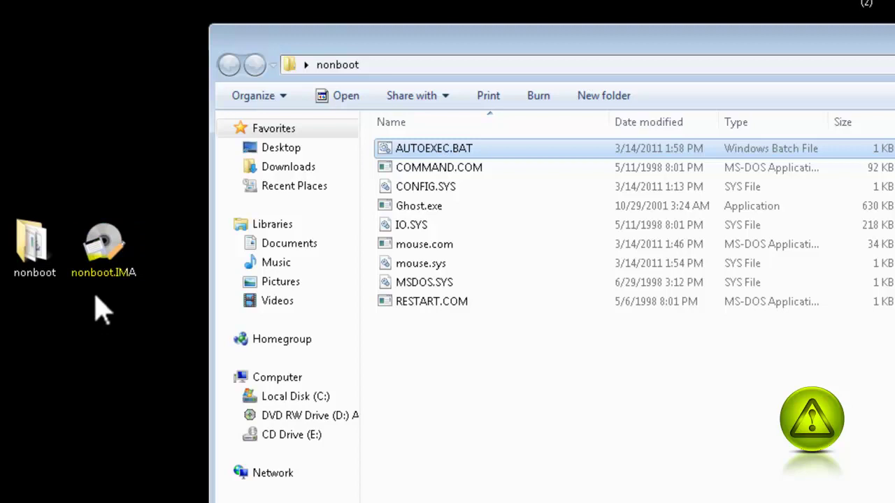
pyautogui.doubleClick(100, 253)
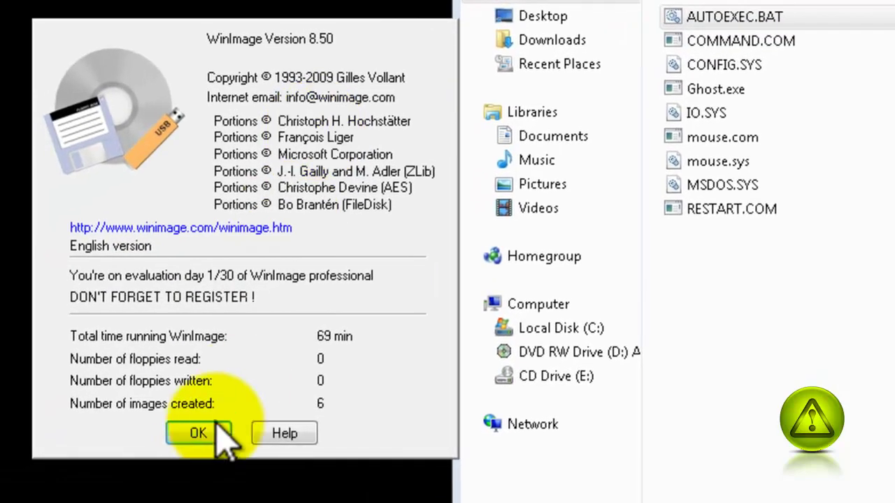
pyautogui.click(42, 473)
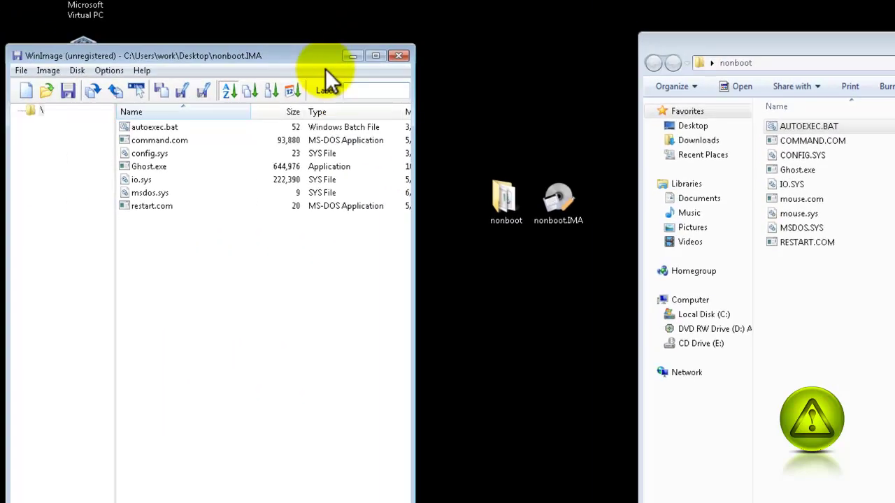
pyautogui.moveTo(319, 55); pyautogui.dragTo(333, 23)
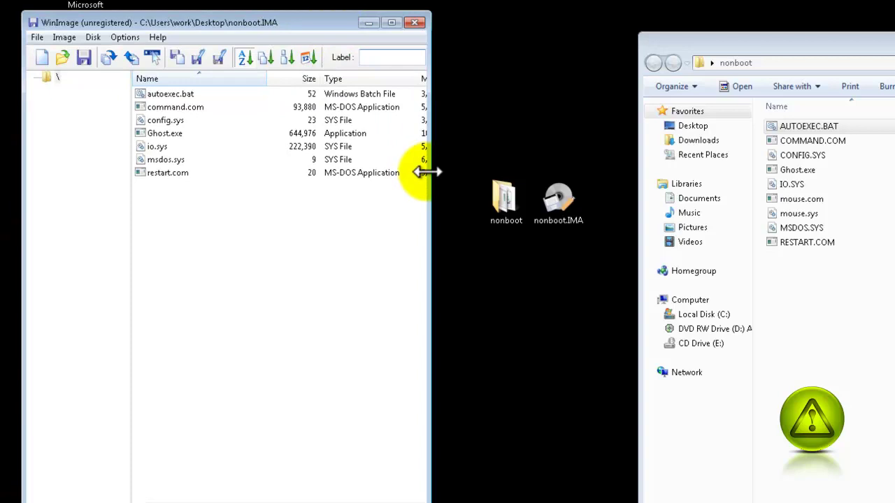
pyautogui.moveTo(427, 172); pyautogui.dragTo(453, 171)
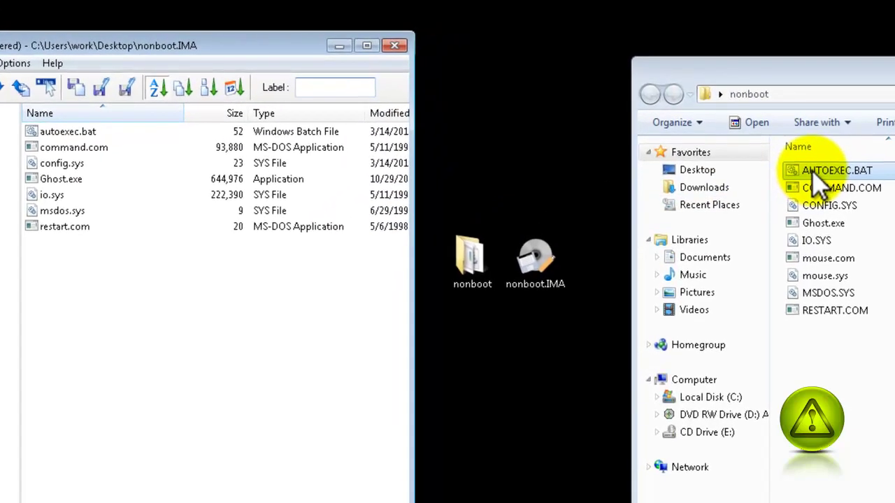
# Replace AUTOEXEC.BAT inside the nonboot.IMA image with the edited copy.
pyautogui.moveTo(811, 169); pyautogui.dragTo(117, 374)
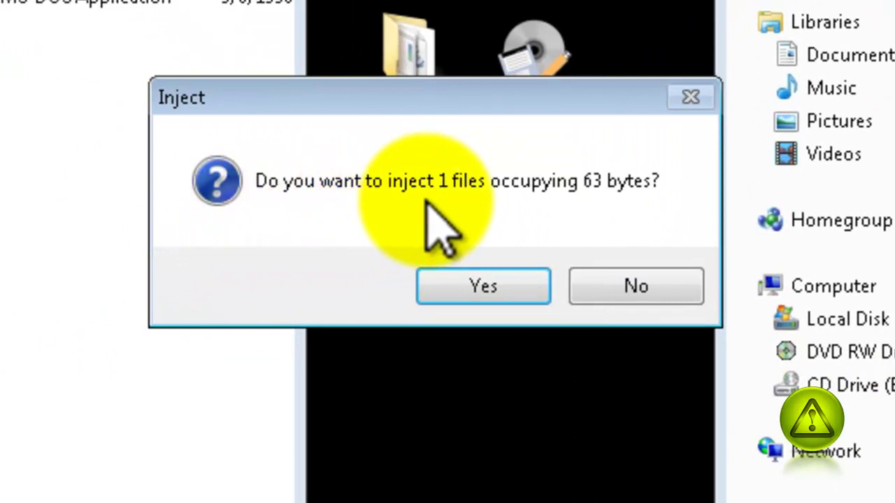
pyautogui.click(483, 287)
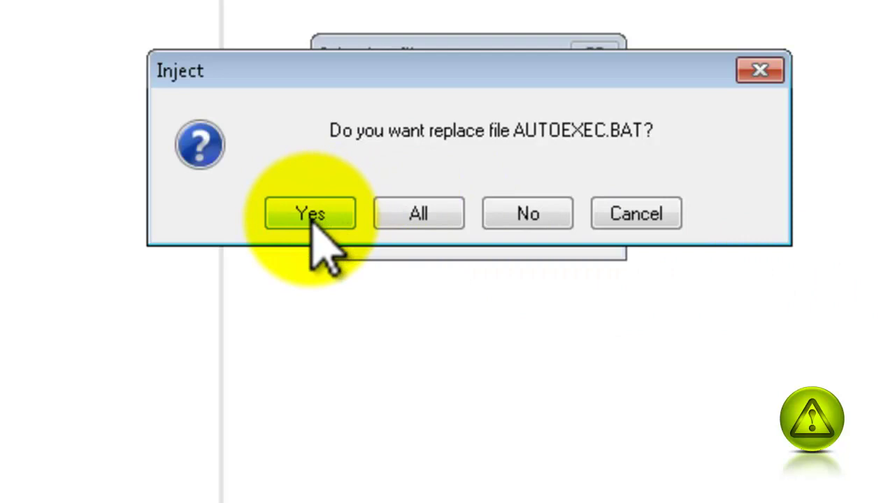
pyautogui.click(312, 214)
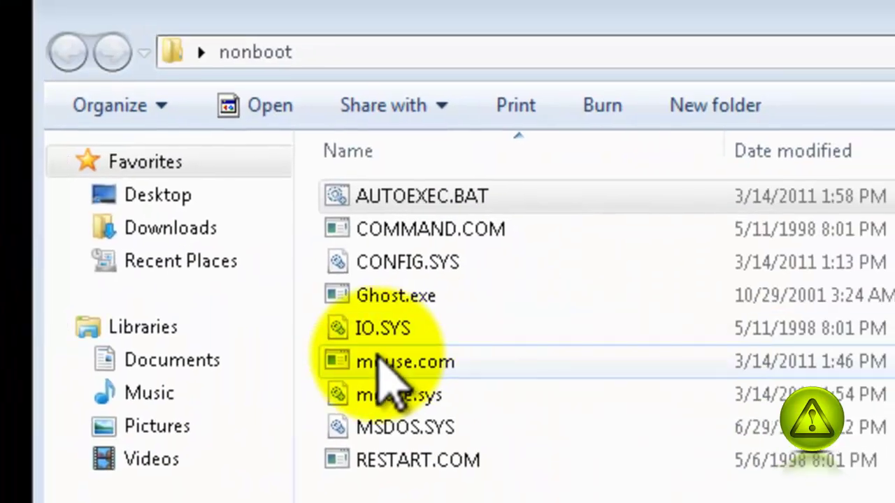
# Inject mouse.com and mouse.sys into the image, save nonboot.IMA, and minimize WinImage.
pyautogui.click(381, 369)
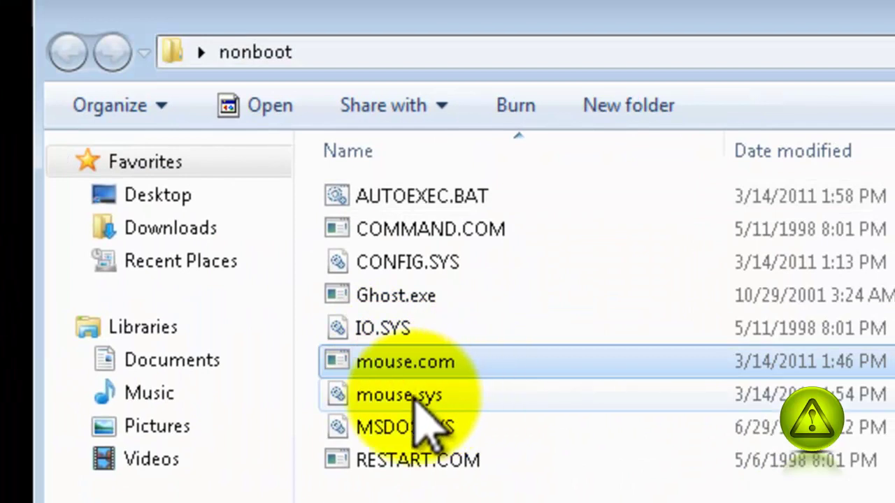
pyautogui.keyDown('ctrl'); pyautogui.click(381, 396); pyautogui.keyUp('ctrl')
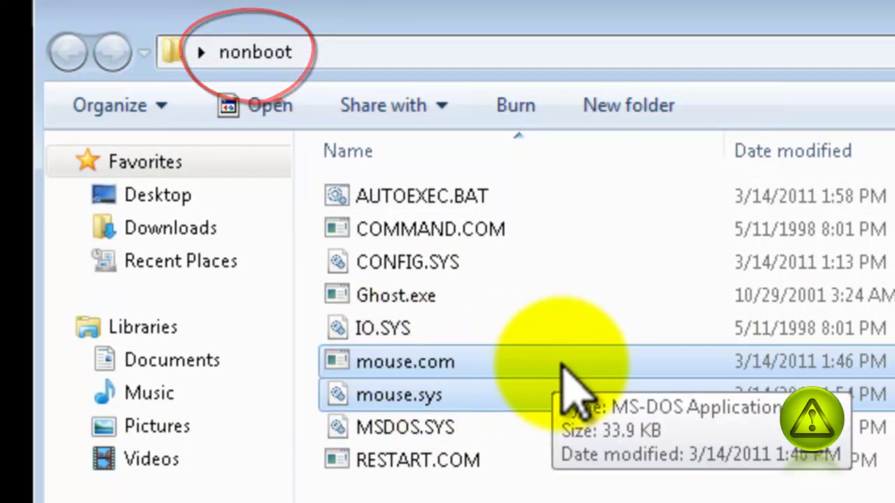
pyautogui.moveTo(563, 367); pyautogui.dragTo(122, 325)
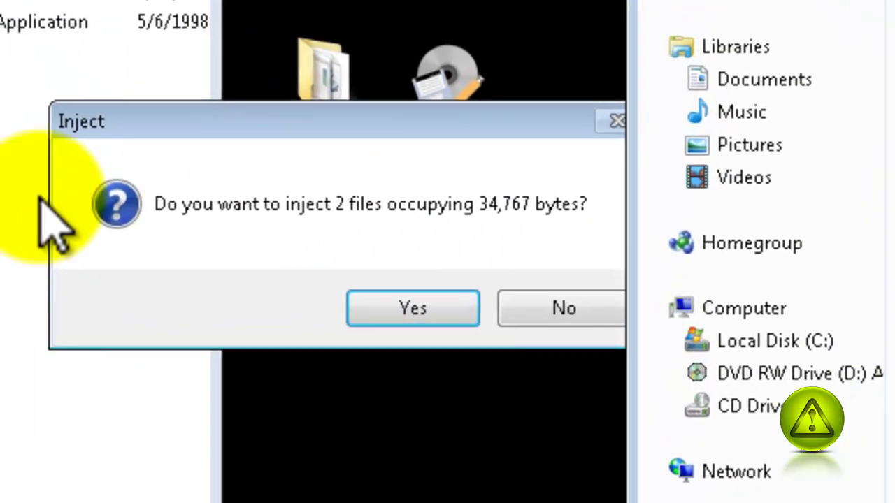
pyautogui.click(401, 308)
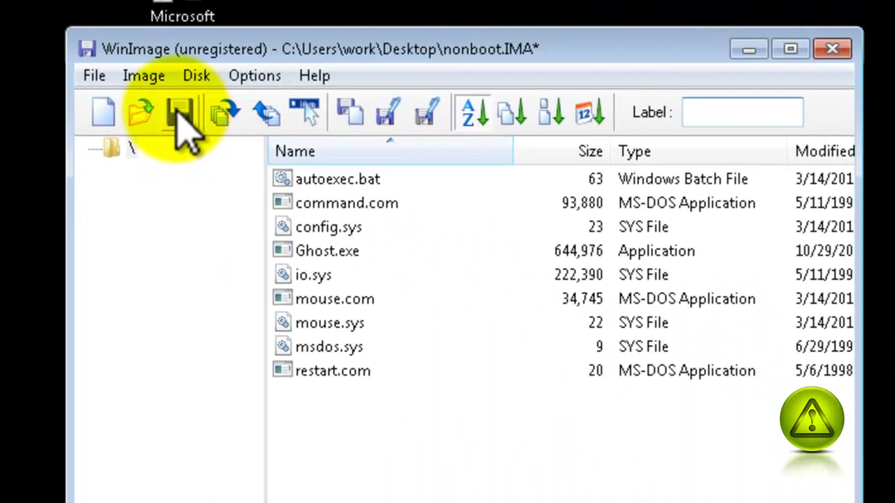
pyautogui.click(179, 111)
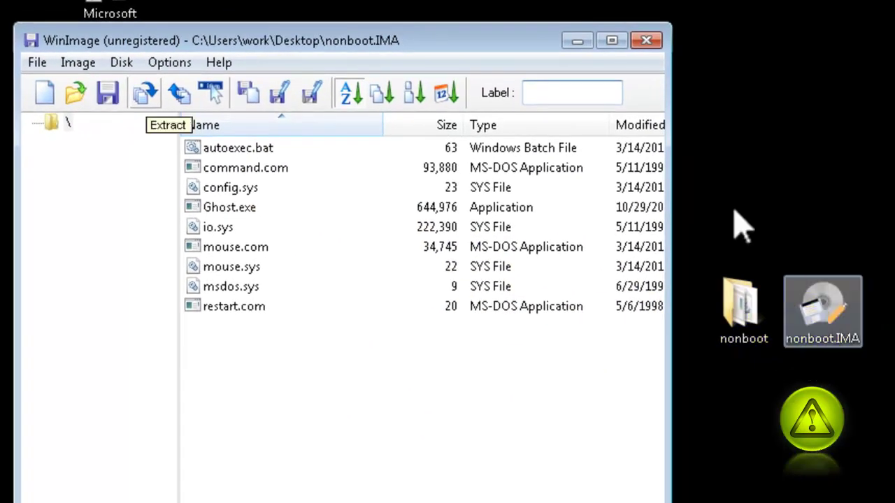
pyautogui.click(581, 42)
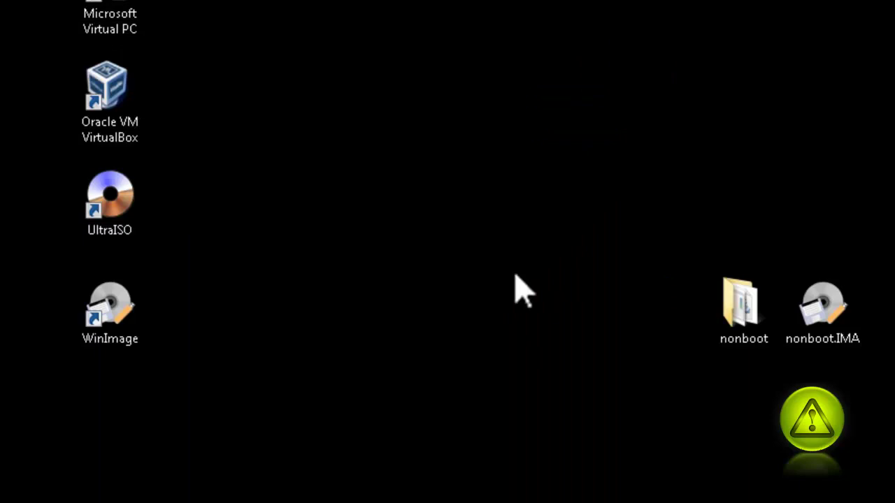
# Launch VirtualBox and boot the Win-98 VM into Symantec Ghost 7.0, dismissing its About notice.
pyautogui.click(126, 137)
pyautogui.doubleClick(115, 117)
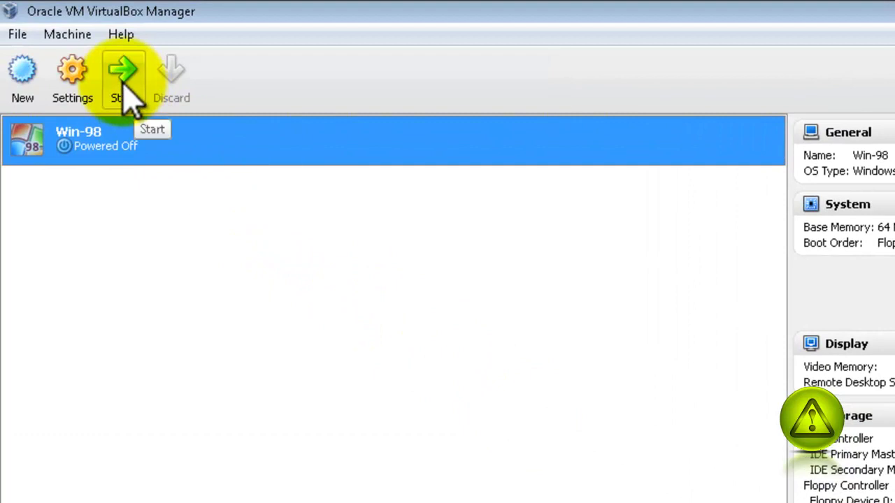
pyautogui.click(128, 98)
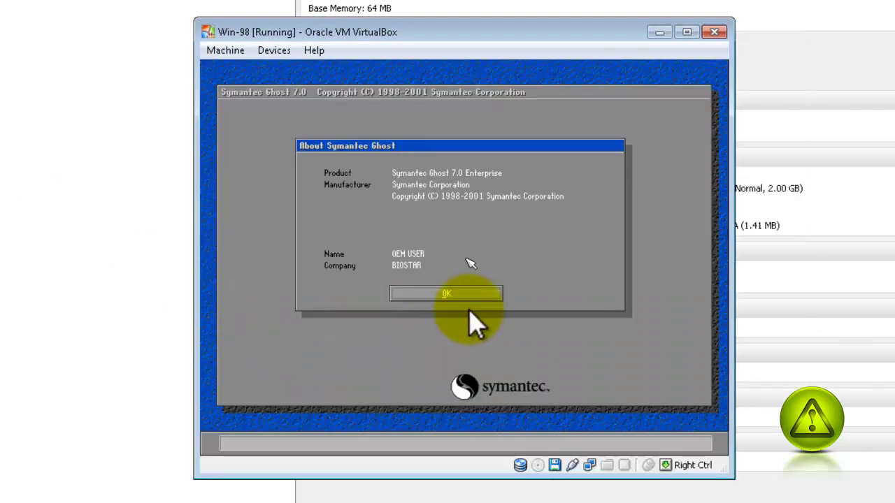
pyautogui.click(469, 294)
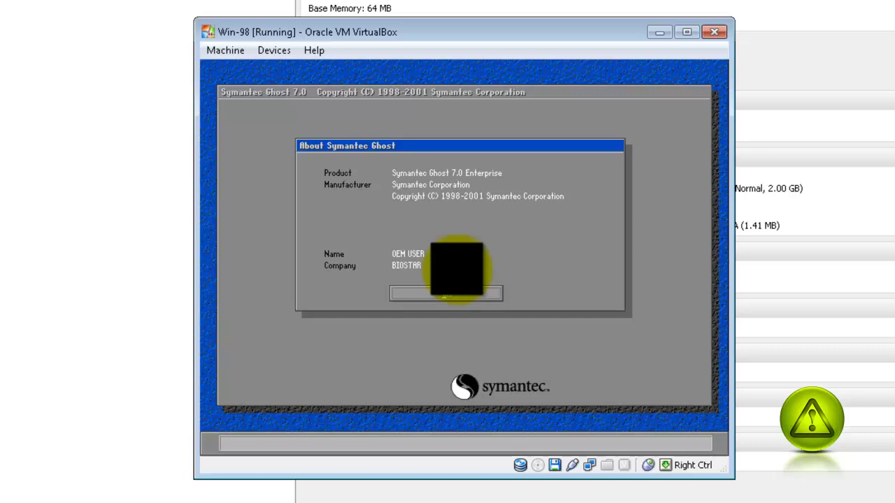
pyautogui.click(455, 297)
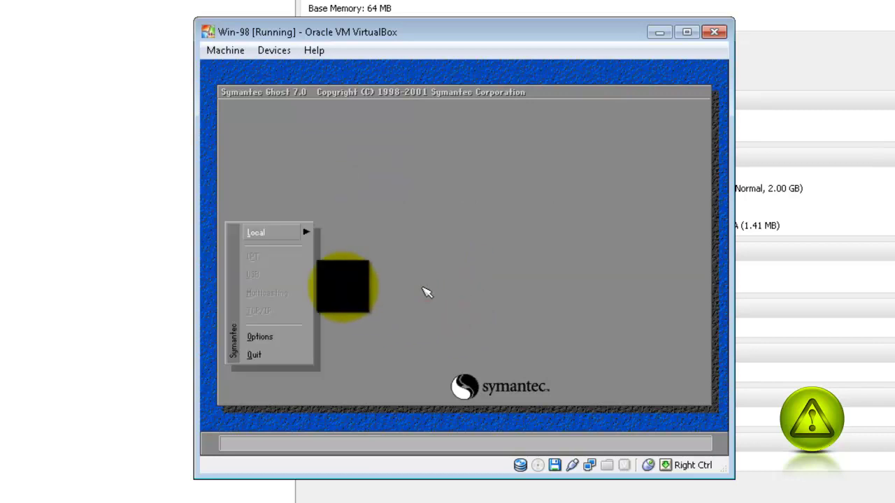
# Browse Ghost's Local > Disk menu, then power off the virtual machine.
pyautogui.click(286, 241)
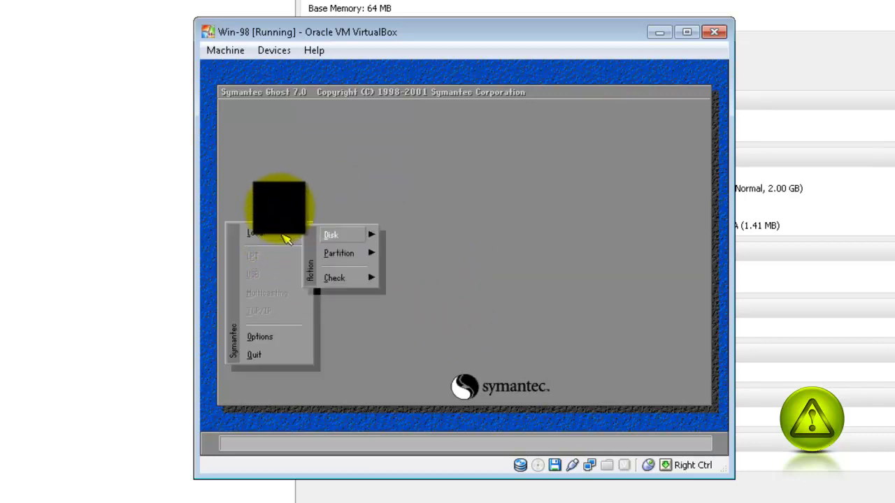
pyautogui.click(341, 232)
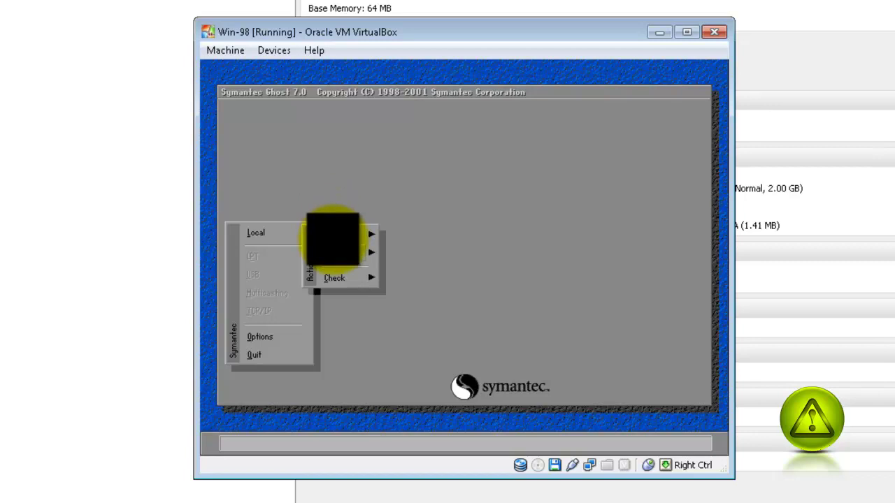
pyautogui.moveTo(327, 280)
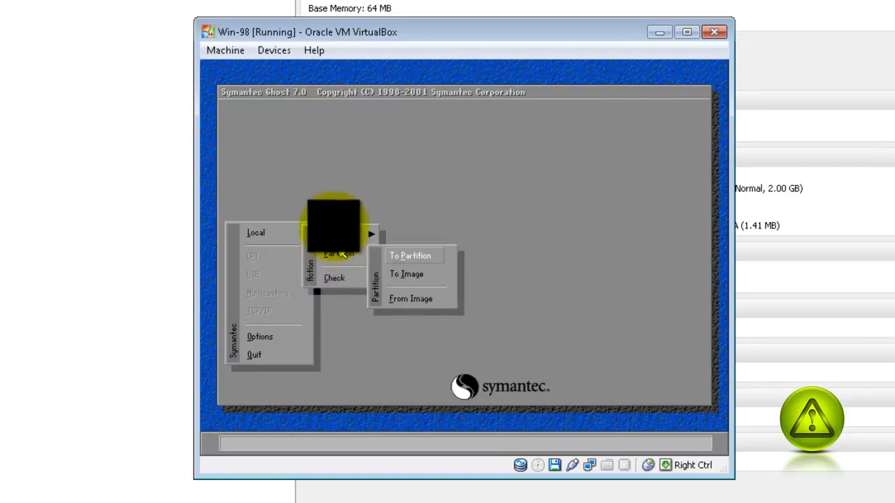
pyautogui.moveTo(335, 236)
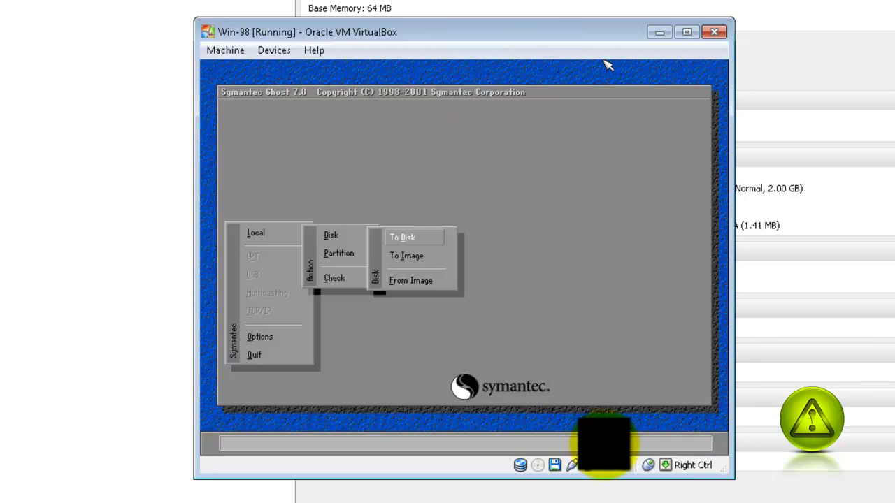
pyautogui.click(715, 32)
pyautogui.click(397, 306)
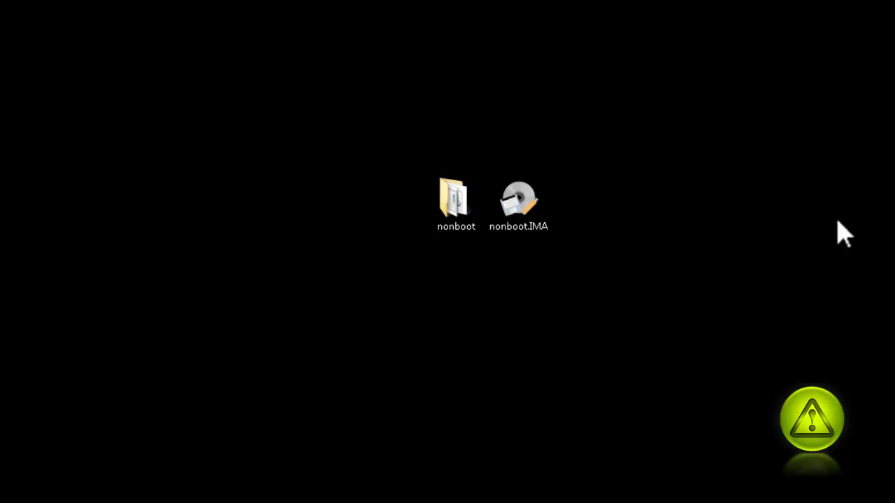
# Create a new desktop folder named bootCD.
pyautogui.click(509, 257)
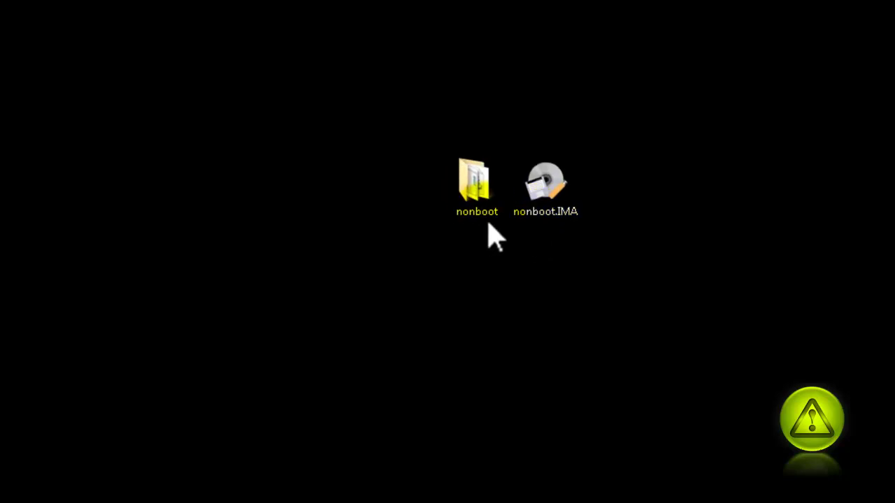
pyautogui.rightClick(222, 209)
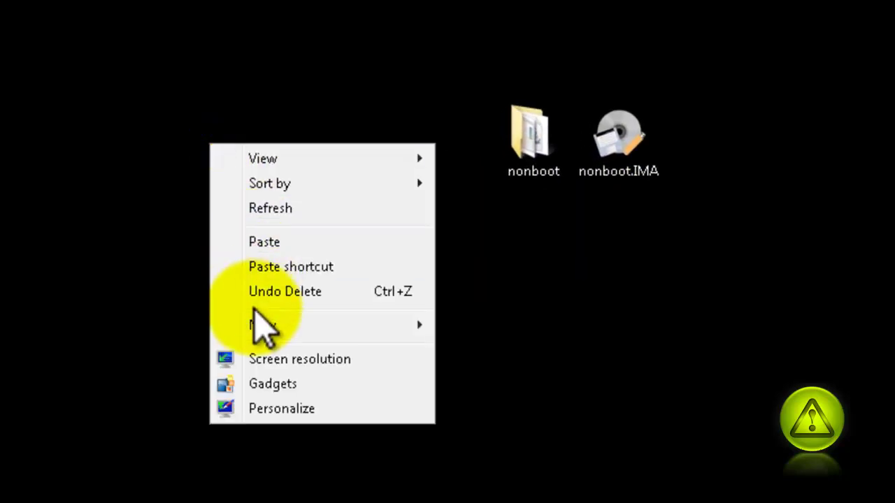
pyautogui.moveTo(259, 325)
pyautogui.click(515, 326)
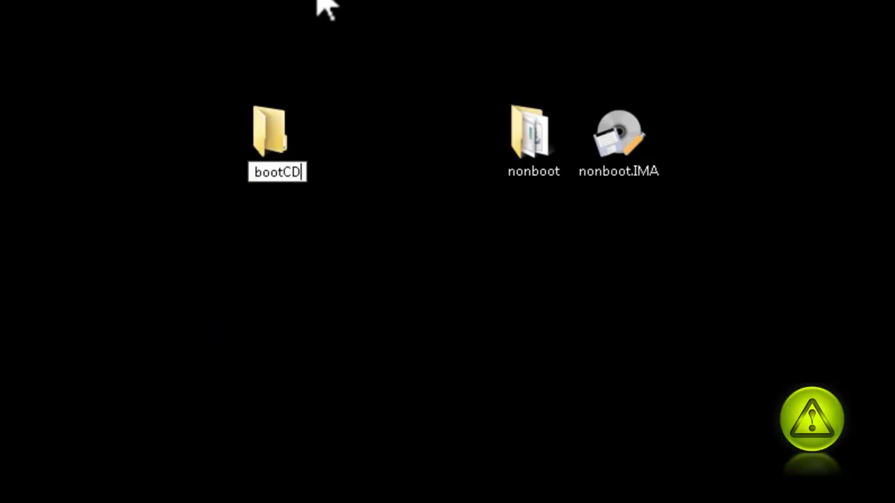
pyautogui.press('Return')
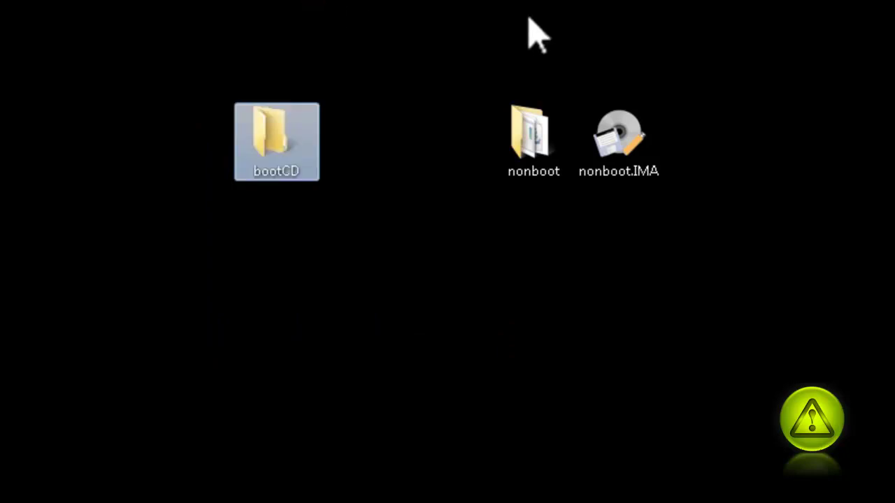
# Move nonboot and nonboot.IMA to the left and bootCD to the right of the desktop.
pyautogui.moveTo(499, 23); pyautogui.dragTo(688, 258)
pyautogui.moveTo(629, 153); pyautogui.dragTo(193, 155)
pyautogui.moveTo(252, 135); pyautogui.dragTo(615, 157)
pyautogui.click(431, 158)
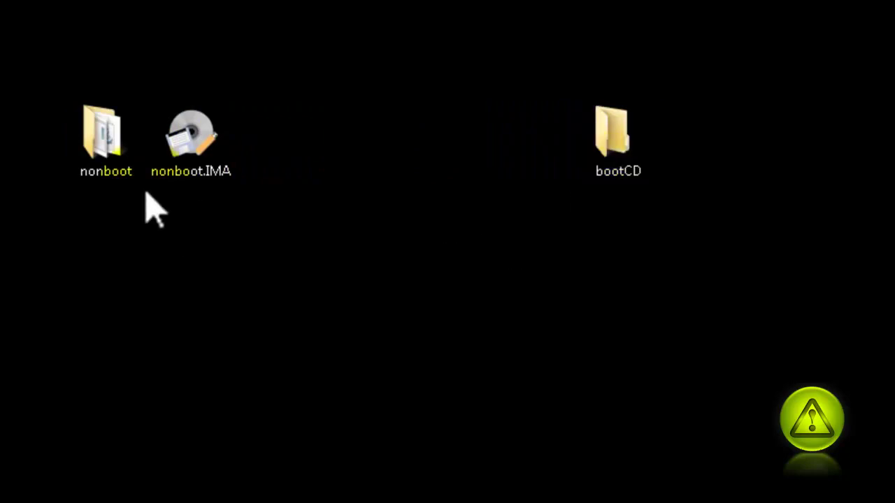
# Open the bootCD and nonboot folders side by side.
pyautogui.doubleClick(597, 167)
pyautogui.click(115, 138)
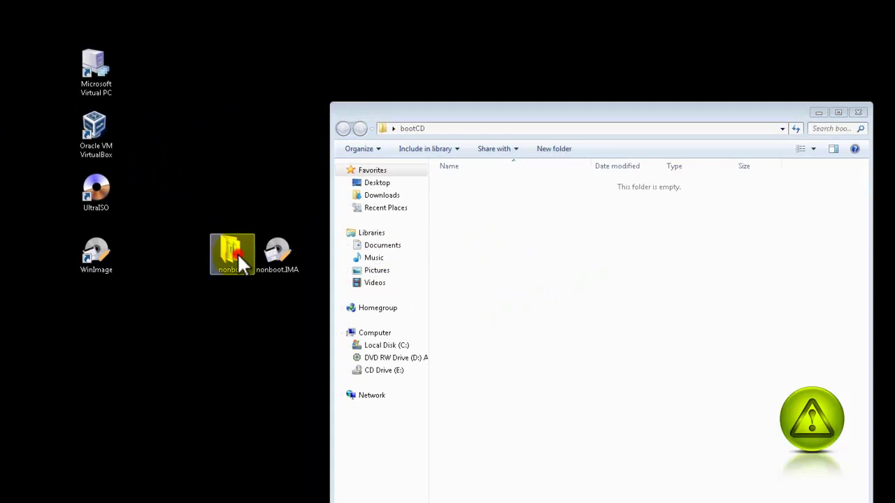
pyautogui.doubleClick(237, 253)
pyautogui.moveTo(460, 138); pyautogui.dragTo(63, 112)
pyautogui.moveTo(520, 112); pyautogui.dragTo(629, 116)
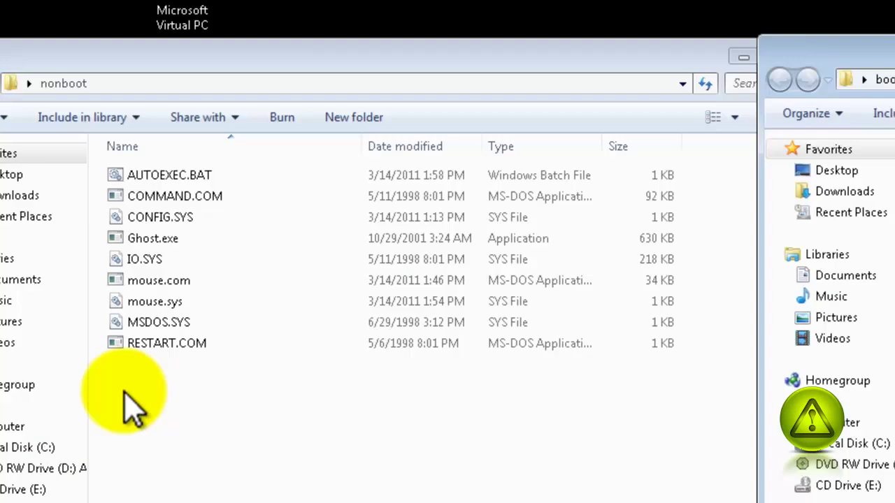
# Copy all nonboot files except Ghost.exe and paste the eight files into bootCD.
pyautogui.moveTo(126, 393); pyautogui.dragTo(266, 172)
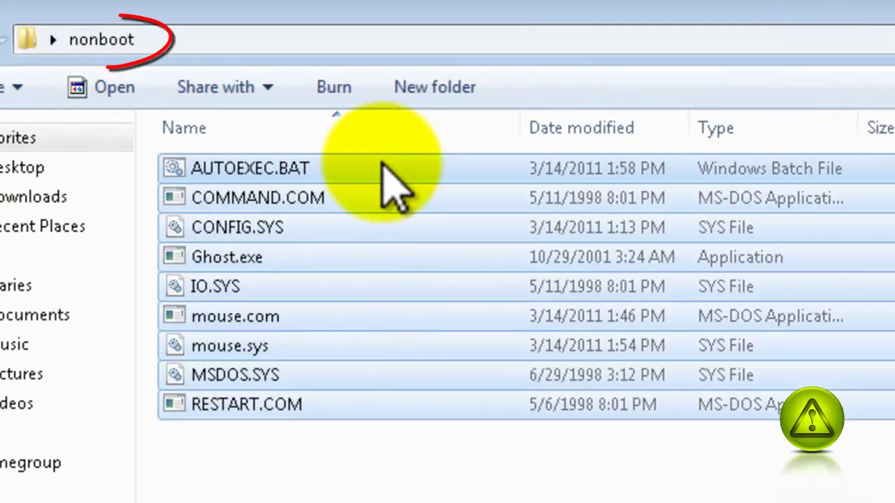
pyautogui.keyDown('ctrl'); pyautogui.click(231, 258); pyautogui.keyUp('ctrl')
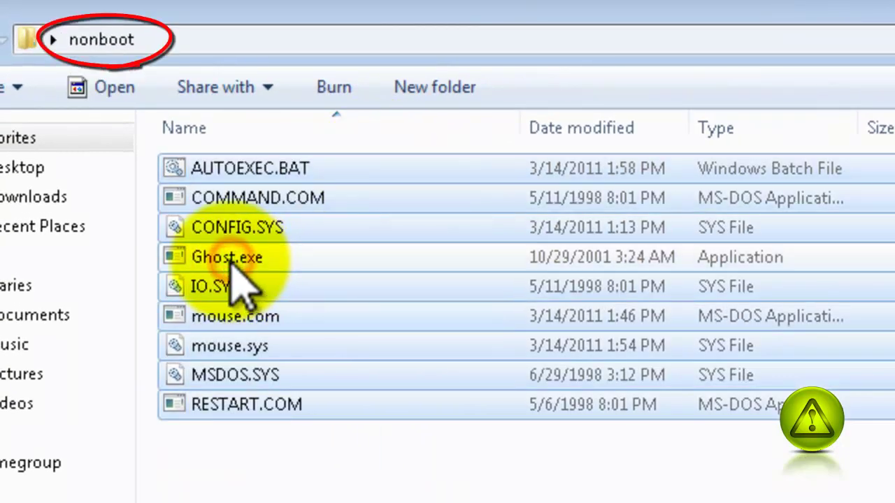
pyautogui.rightClick(225, 175)
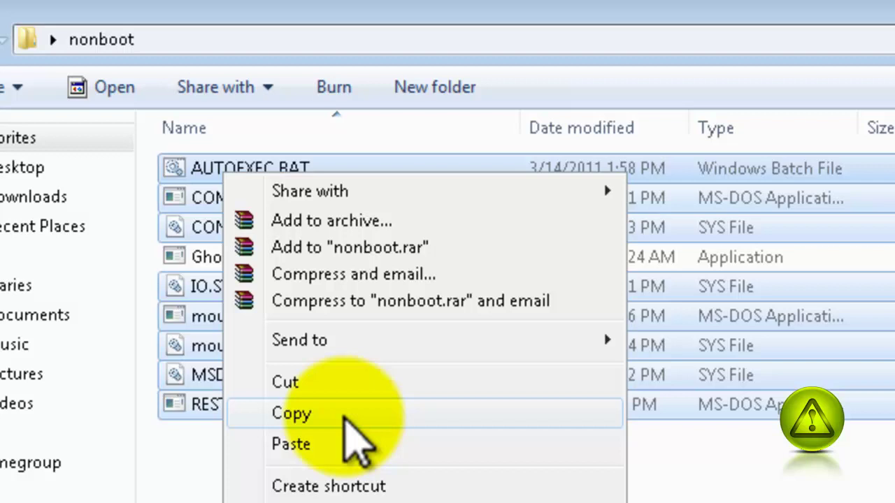
pyautogui.click(336, 414)
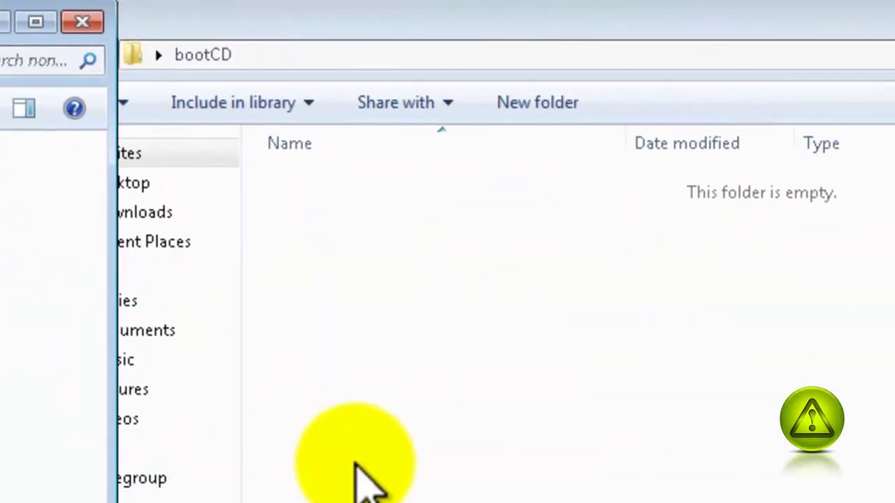
pyautogui.click(355, 463)
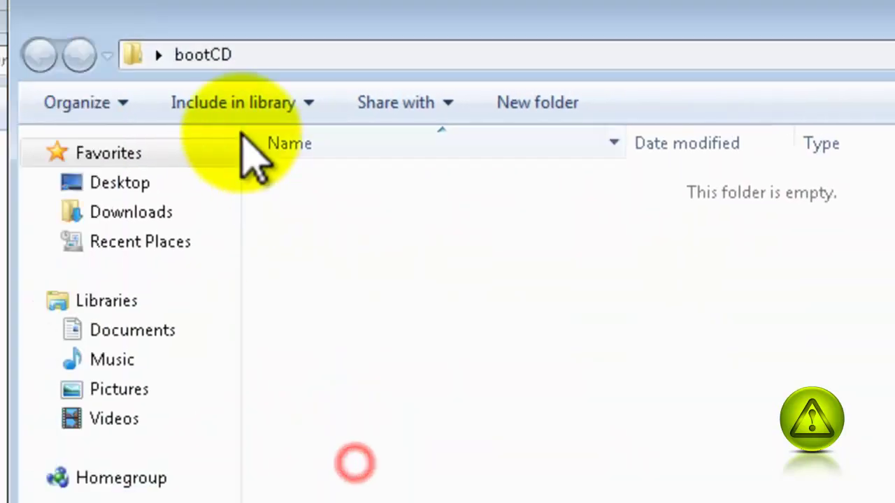
pyautogui.rightClick(328, 273)
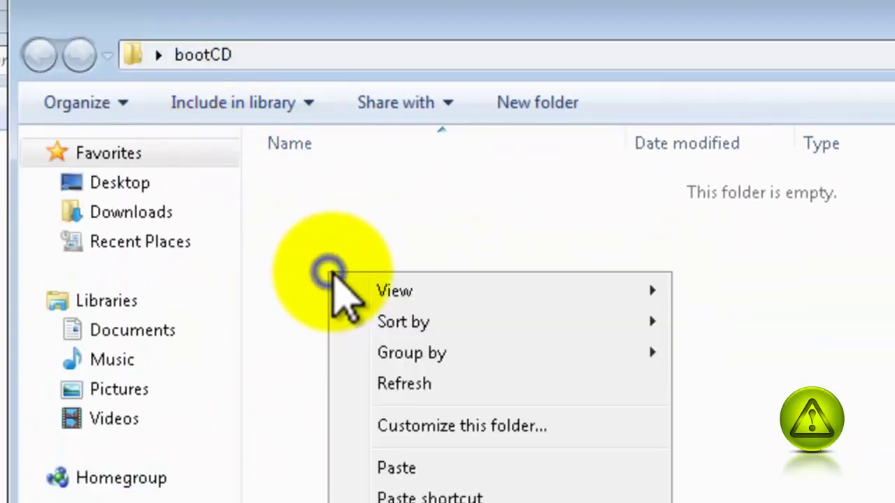
pyautogui.click(400, 470)
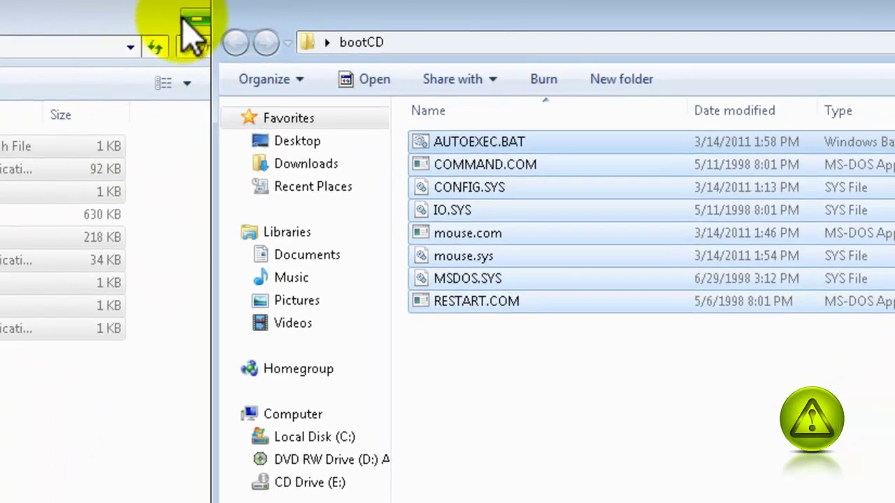
# Close the nonboot window and open the Extrated Win 98 folder.
pyautogui.moveTo(148, 12); pyautogui.dragTo(104, 16)
pyautogui.click(225, 17)
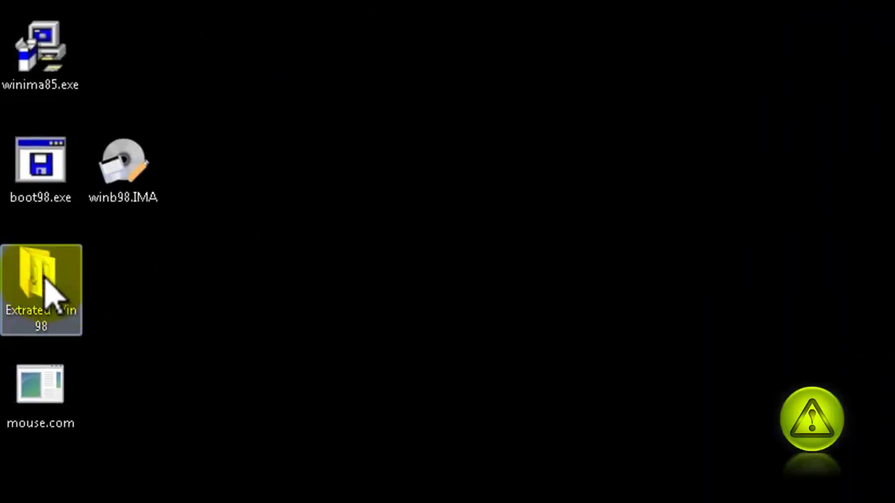
pyautogui.doubleClick(44, 280)
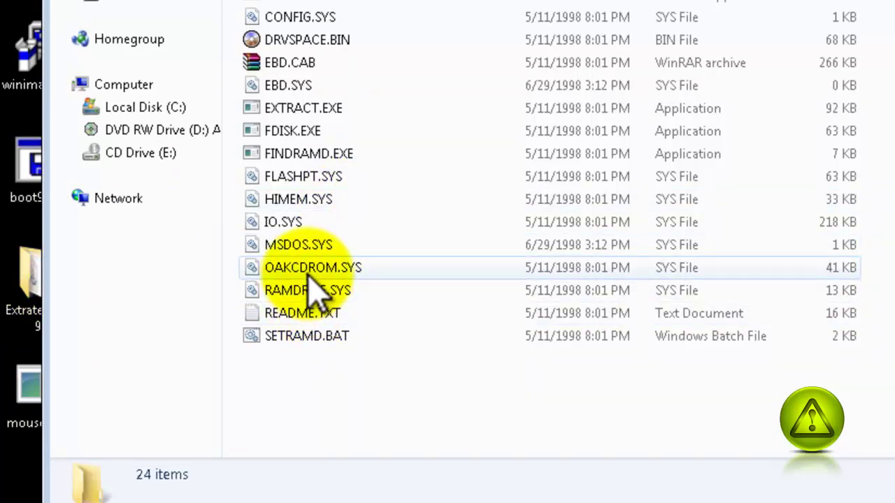
# Copy OAKCDROM.SYS and paste it into the bootCD folder.
pyautogui.click(311, 271)
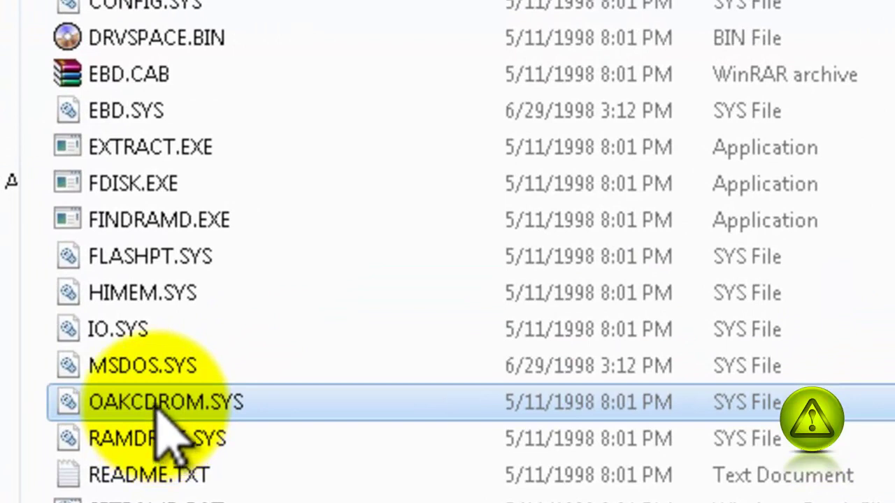
pyautogui.rightClick(160, 410)
pyautogui.click(277, 204)
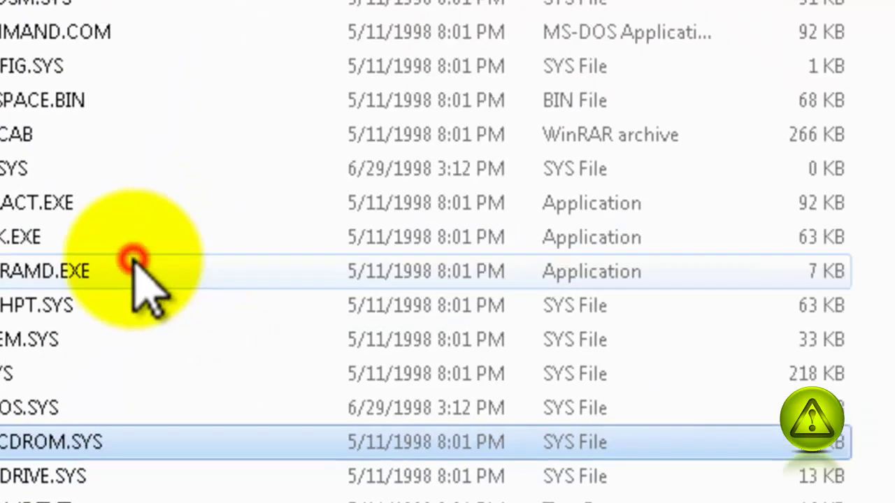
pyautogui.click(481, 442)
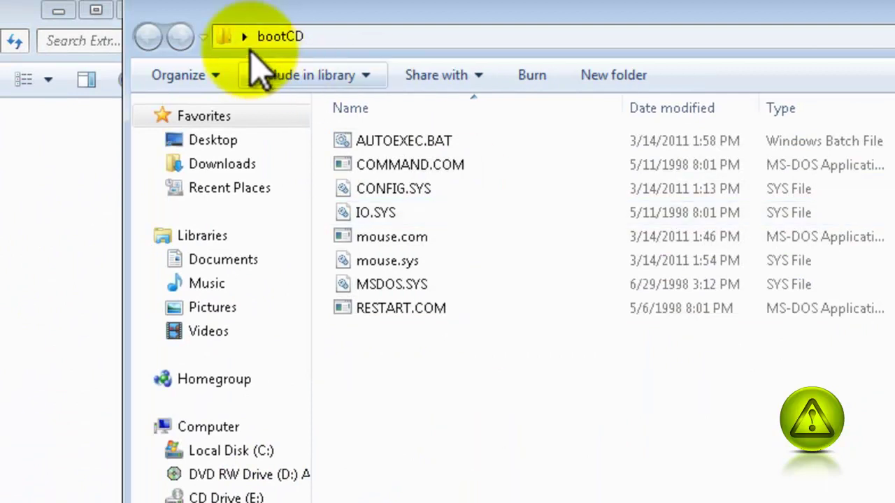
pyautogui.rightClick(365, 383)
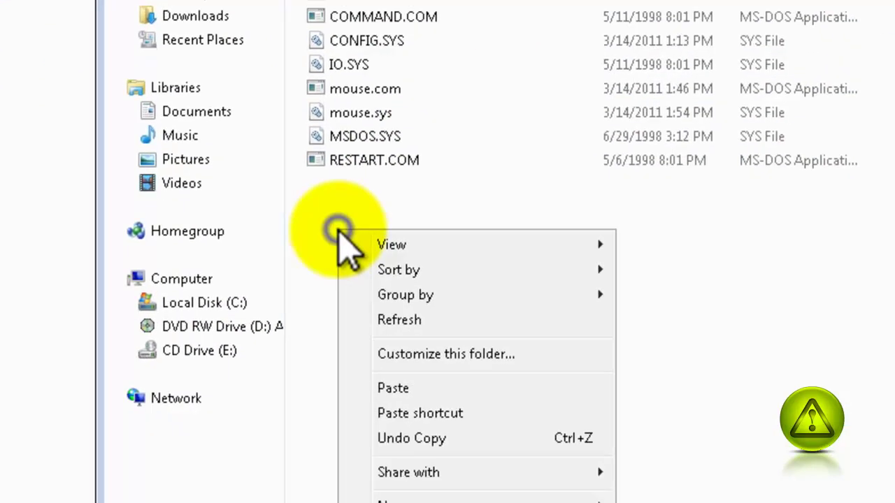
pyautogui.click(385, 253)
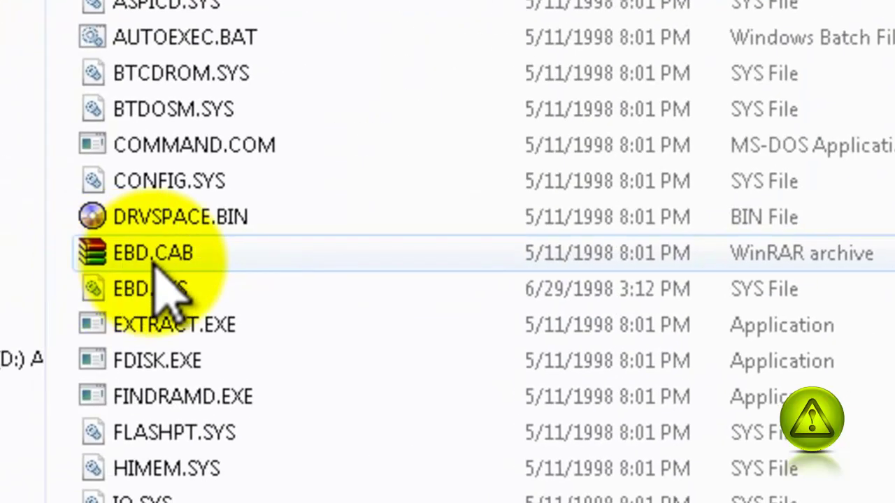
# Open EBD.CAB in WinRAR and drag MSCDEX.EXE out into the bootCD folder.
pyautogui.doubleClick(155, 256)
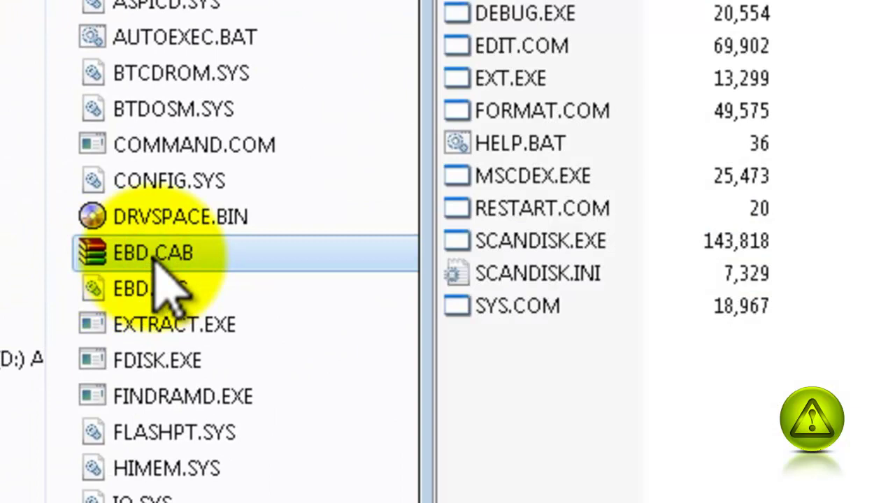
pyautogui.click(531, 186)
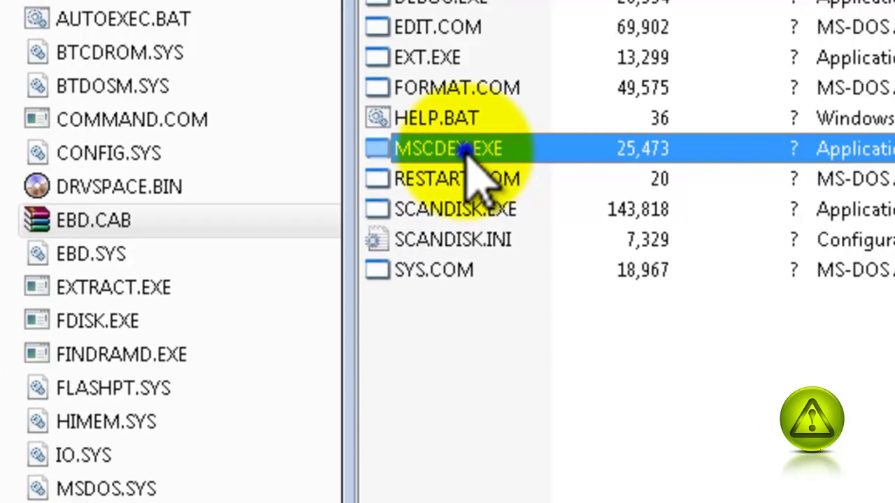
pyautogui.rightClick(558, 180)
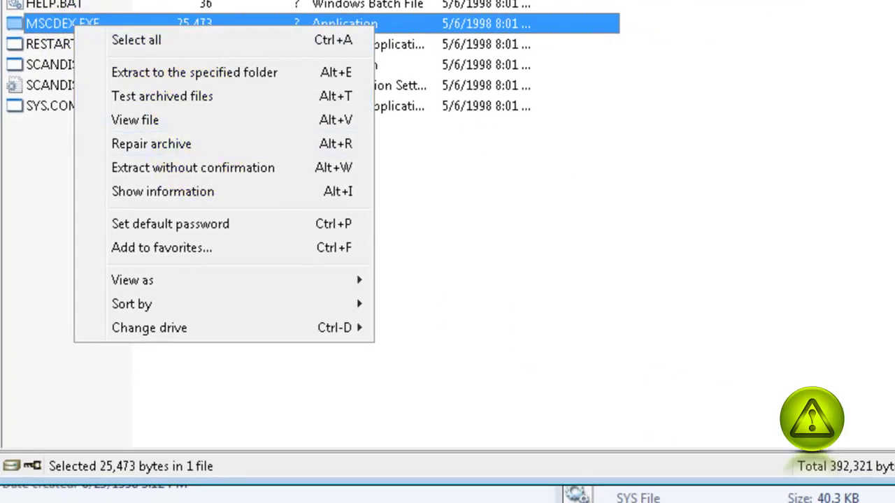
pyautogui.press('Escape')
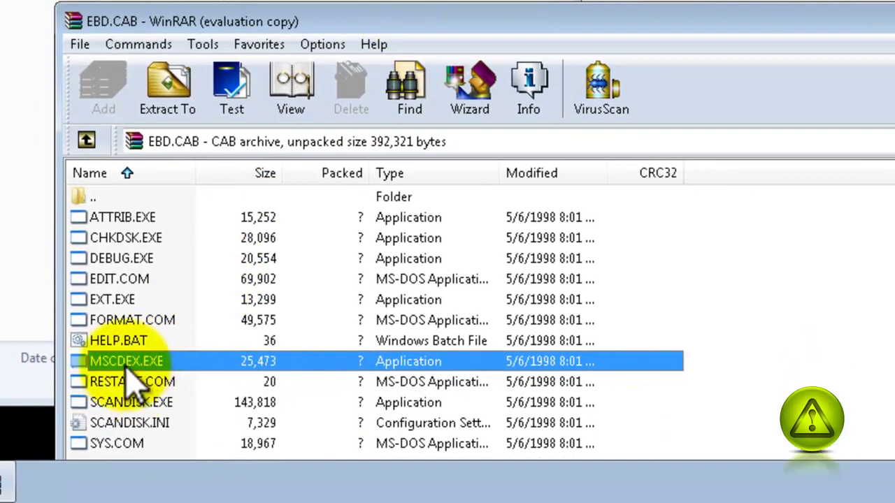
pyautogui.moveTo(119, 418); pyautogui.dragTo(190, 358)
pyautogui.moveTo(195, 302); pyautogui.dragTo(290, 383)
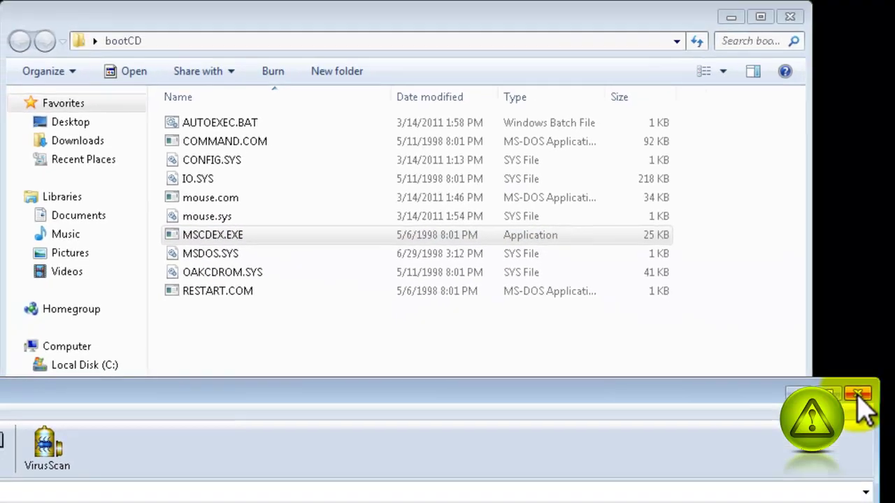
# Close the EBD.CAB archive window and the other open folder window.
pyautogui.click(858, 396)
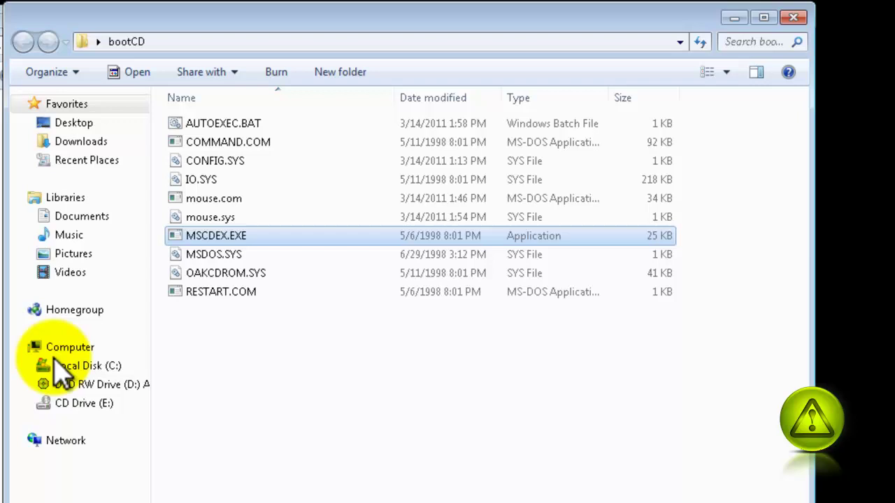
pyautogui.hotkey('alt', 'Tab')
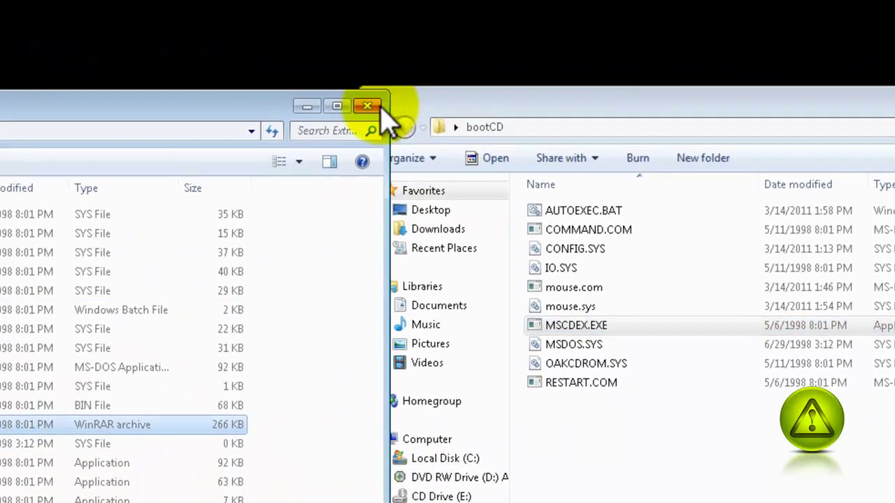
pyautogui.click(383, 109)
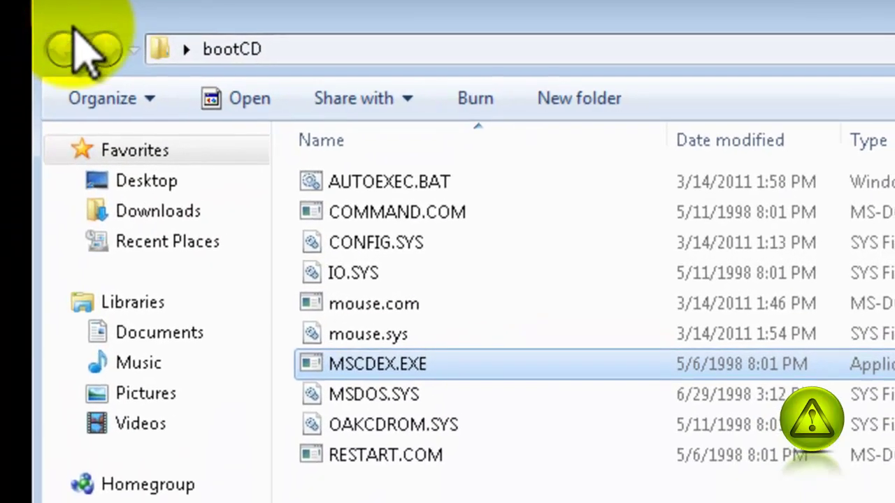
# Open AUTOEXEC.BAT from the bootCD folder in Notepad using Edit.
pyautogui.click(563, 211)
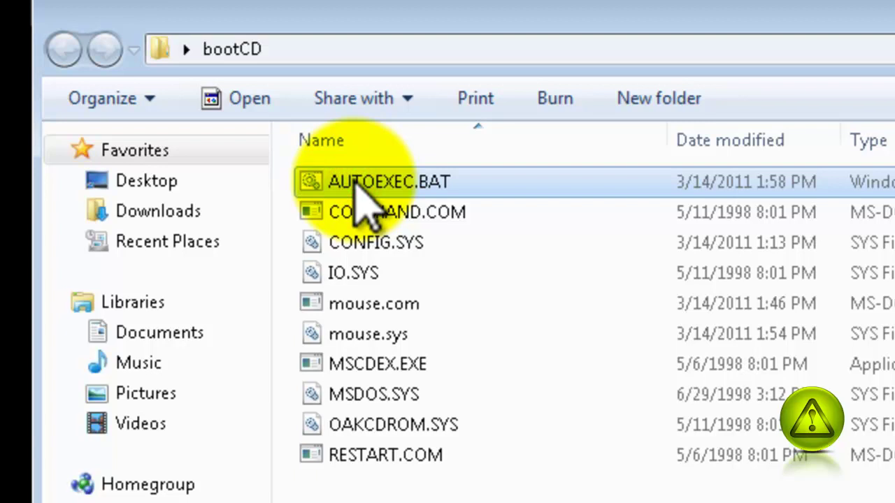
pyautogui.rightClick(360, 199)
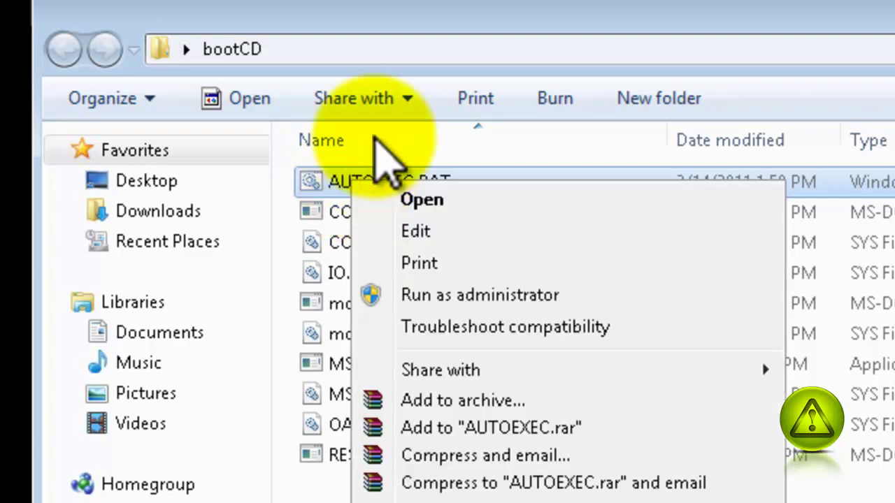
pyautogui.click(381, 17)
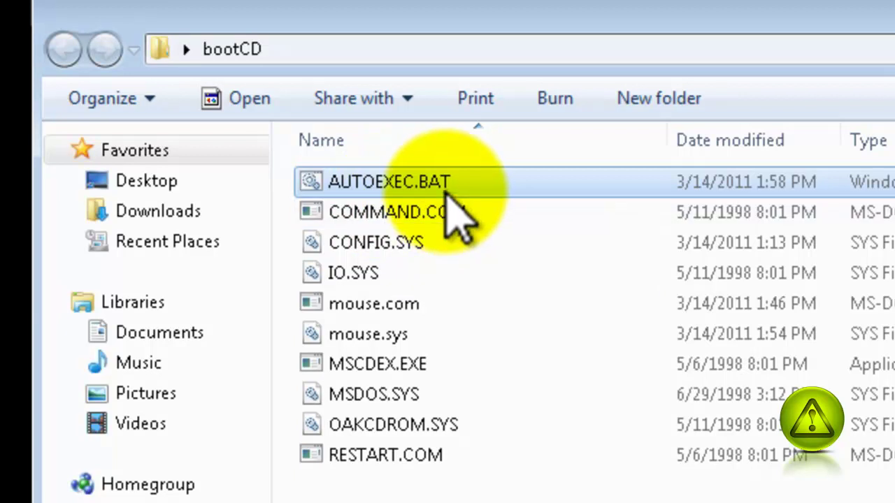
pyautogui.rightClick(397, 191)
pyautogui.click(470, 242)
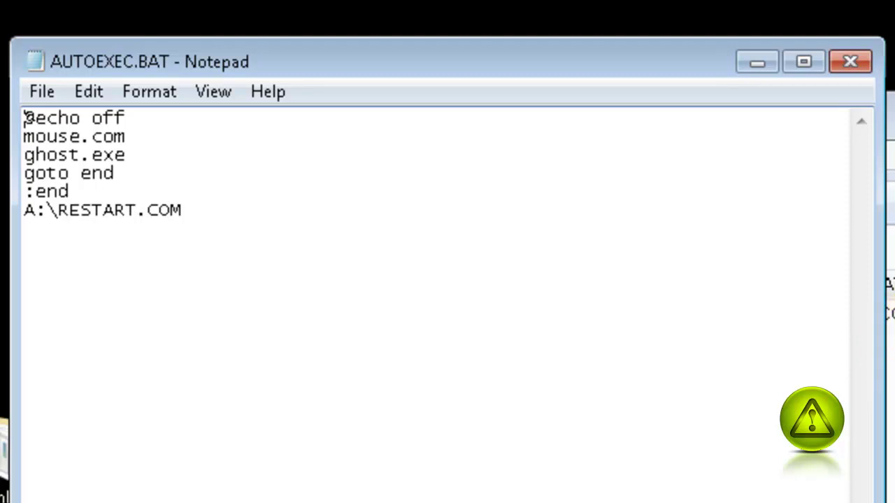
# Replace the lines from ghost.exe down to A:\RESTART.COM with the pasted new batch commands.
pyautogui.moveTo(190, 214); pyautogui.dragTo(14, 161)
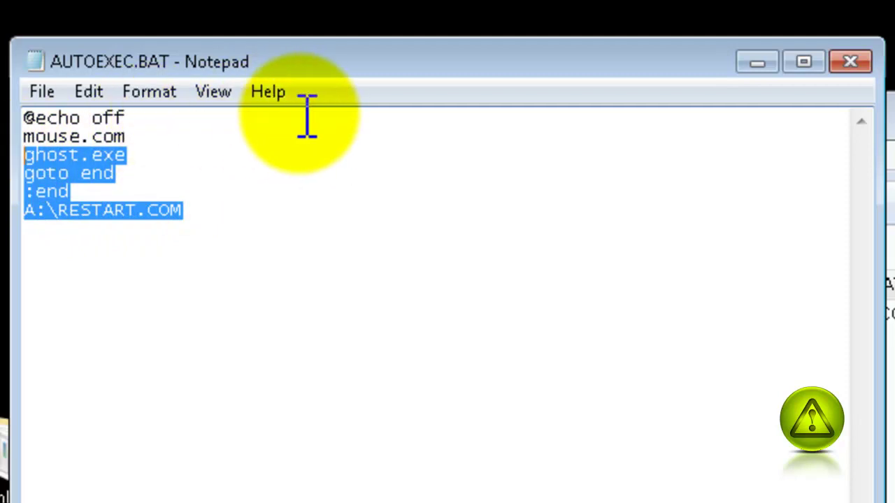
pyautogui.press('Delete')
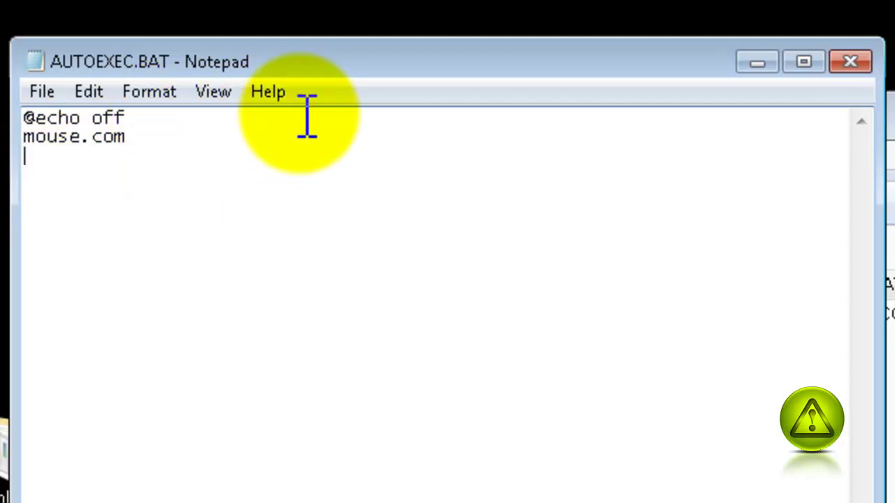
pyautogui.hotkey('ctrl', 'v')
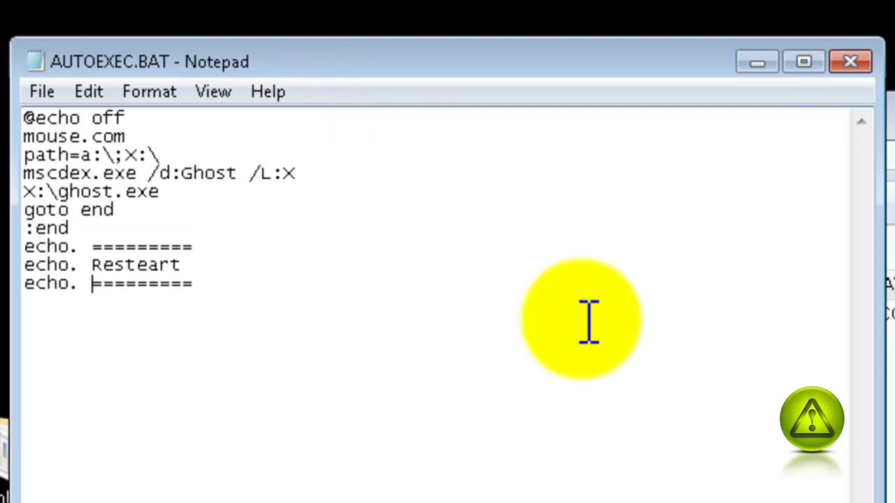
# Correct 'Resteart' to 'Restart' and shorten the equals-sign banner lines.
pyautogui.click(151, 265)
pyautogui.press('BackSpace')
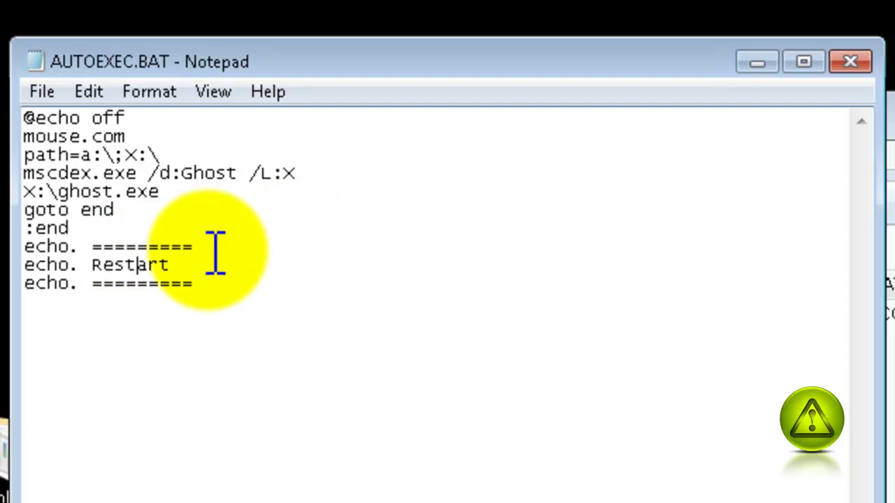
pyautogui.click(196, 246)
pyautogui.press('BackSpace')
pyautogui.press('BackSpace')
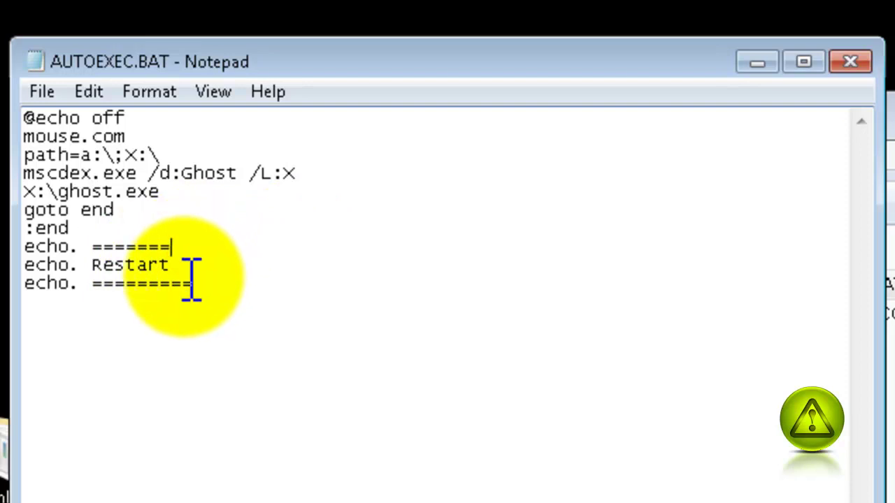
pyautogui.click(195, 283)
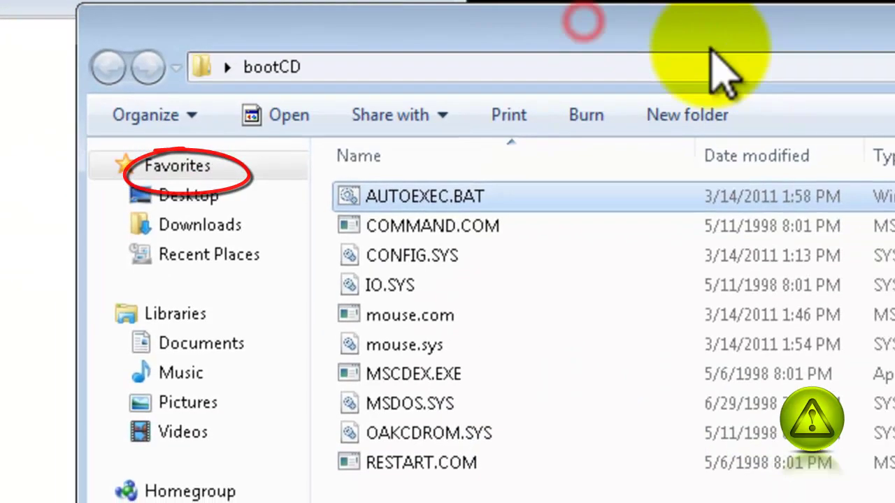
# Open CONFIG.SYS in Notepad and add a line for device=oakcdrom.sys /d:Ghost after [COMMON].
pyautogui.click(413, 260)
pyautogui.rightClick(412, 259)
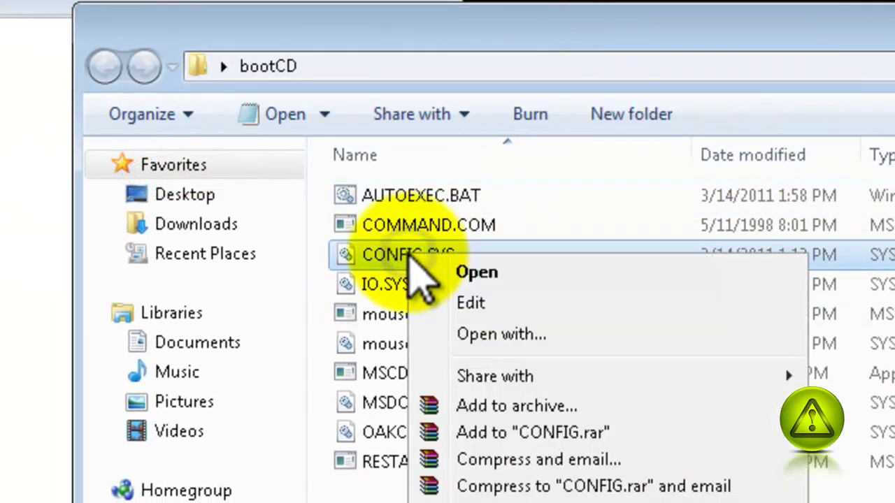
pyautogui.click(539, 302)
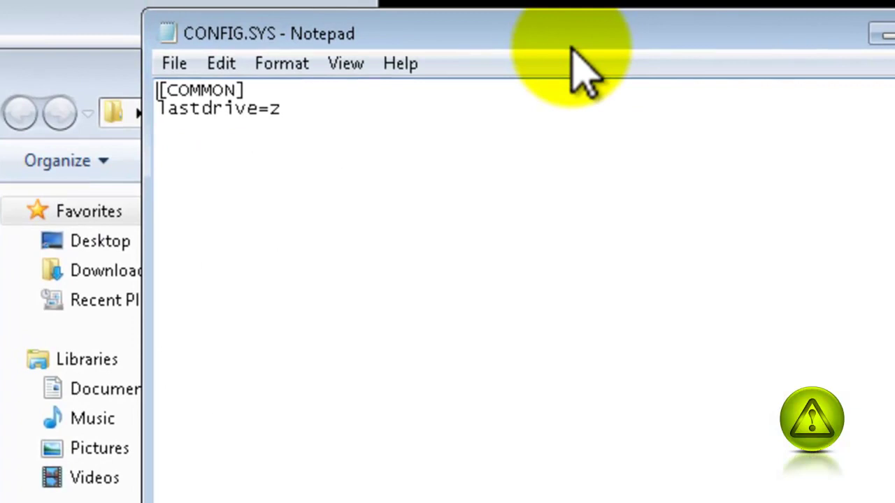
pyautogui.click(254, 90)
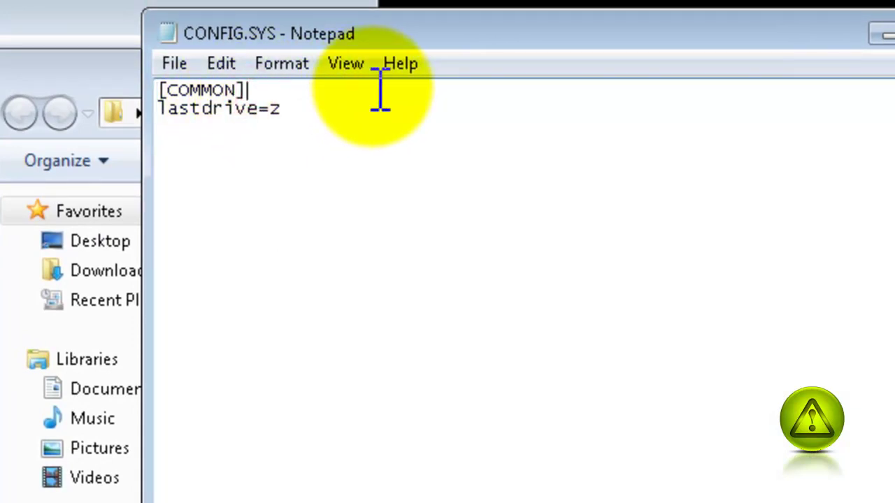
pyautogui.press('Return')
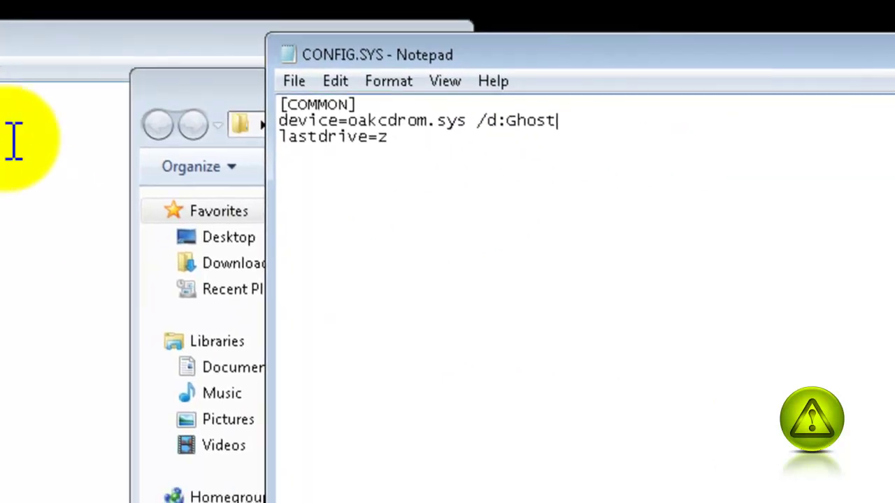
# Save and close both CONFIG.SYS and AUTOEXEC.BAT.
pyautogui.click(811, 41)
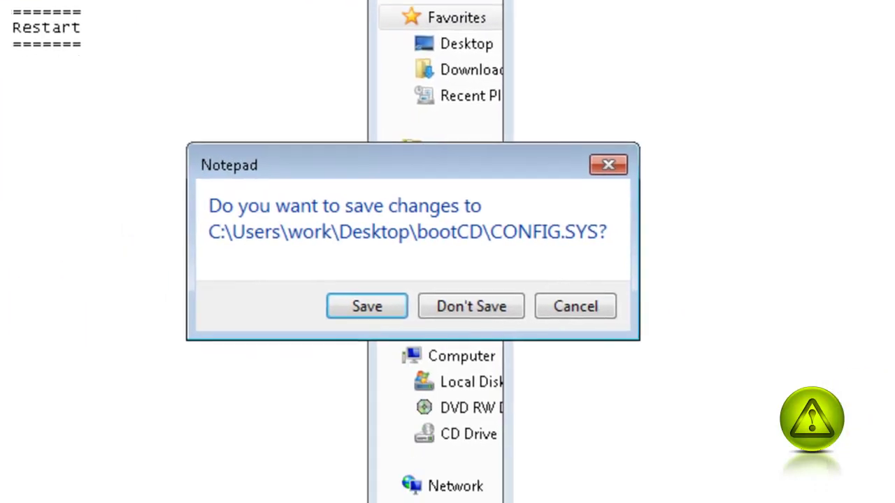
pyautogui.click(371, 315)
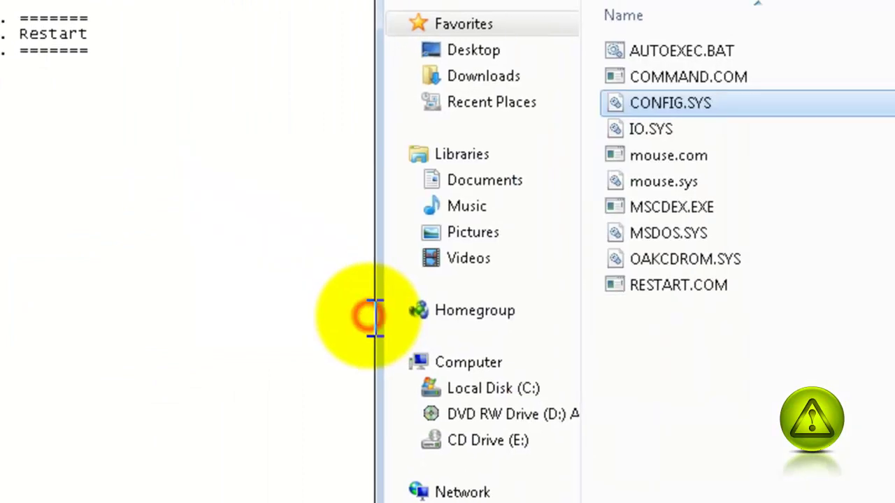
pyautogui.click(773, 70)
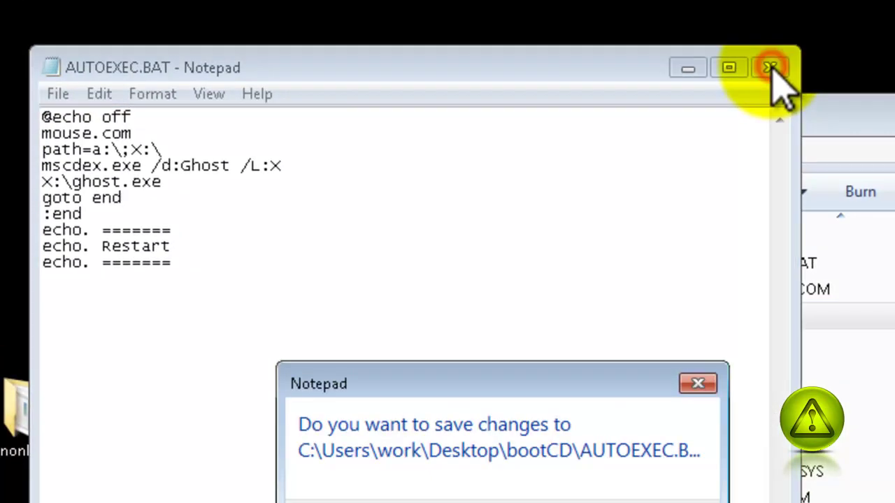
pyautogui.click(455, 391)
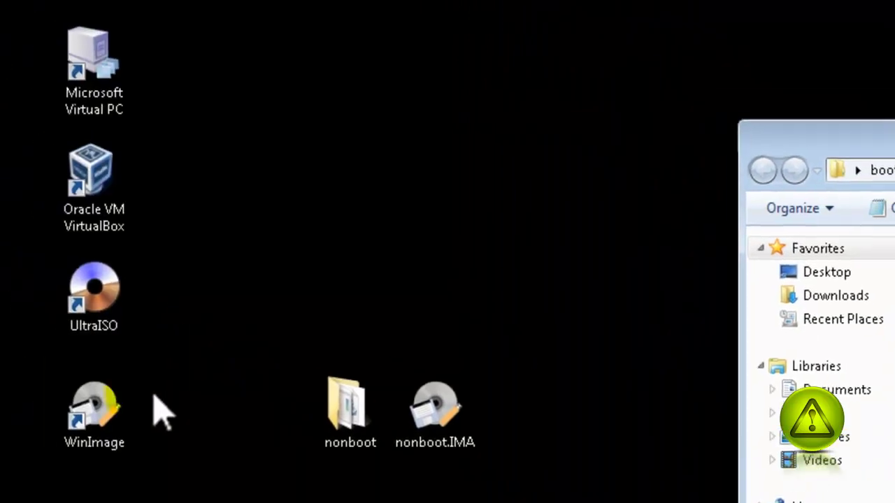
# Launch WinImage and create a new blank 1.44 MB floppy image.
pyautogui.doubleClick(101, 419)
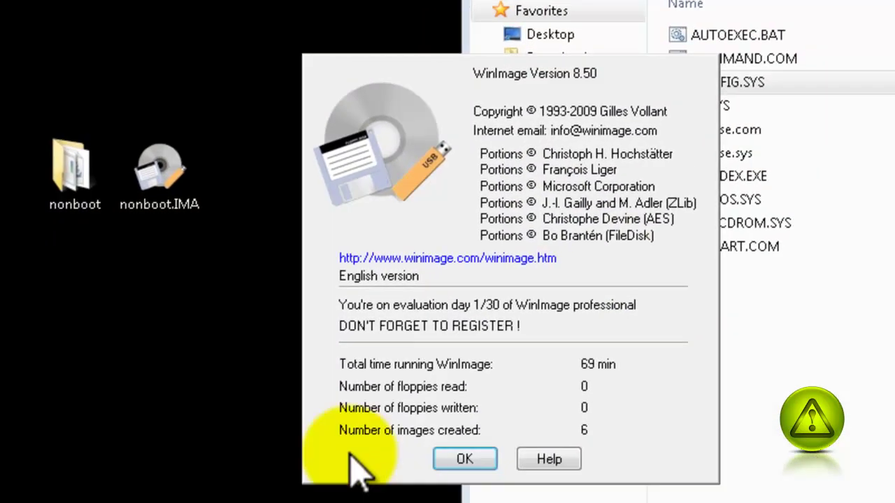
pyautogui.click(463, 458)
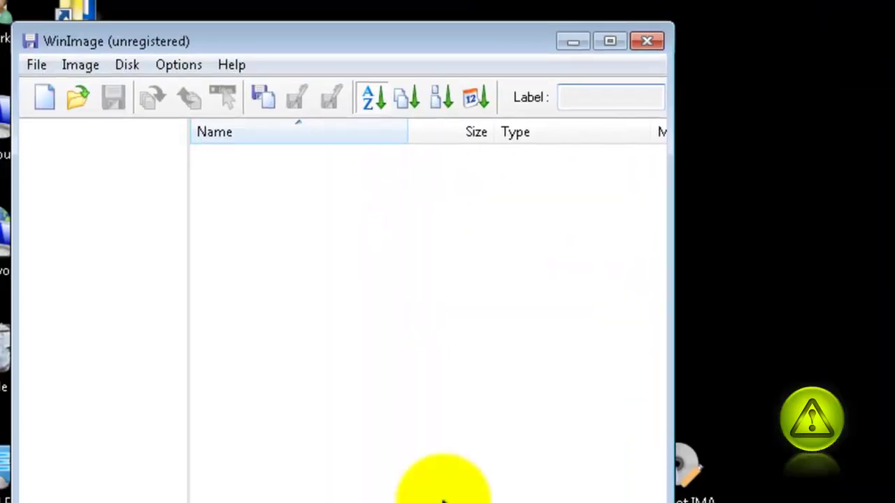
pyautogui.click(44, 97)
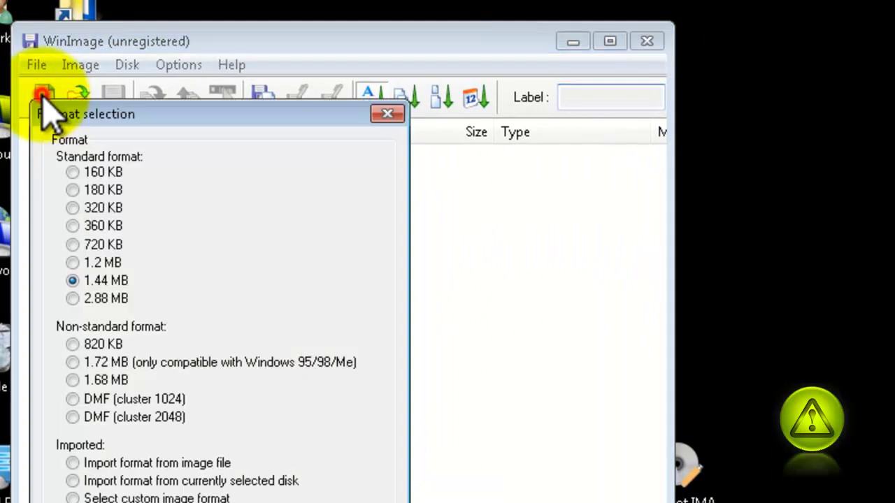
pyautogui.click(190, 501)
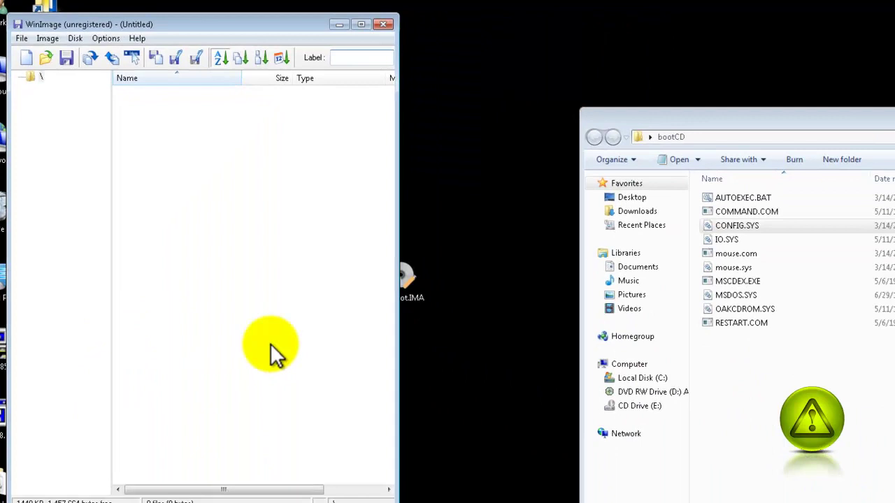
# Inject all ten bootCD files into the new image by dragging them in.
pyautogui.moveTo(710, 343); pyautogui.dragTo(273, 206)
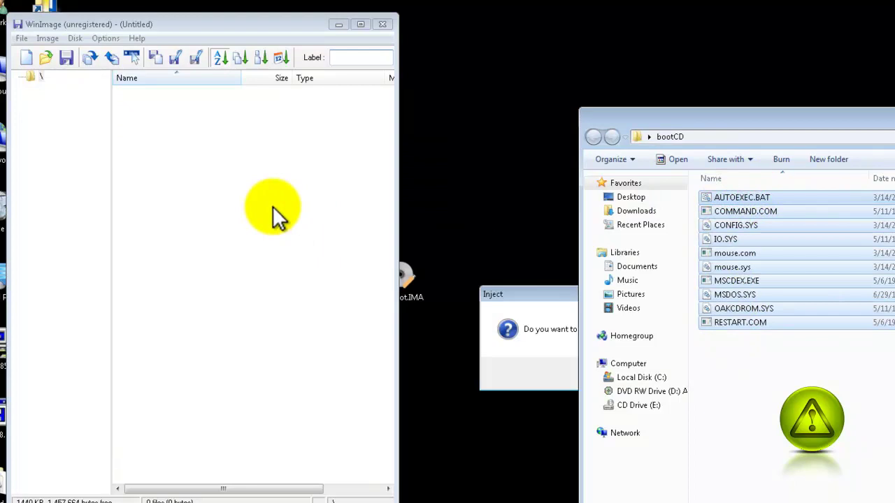
pyautogui.click(516, 292)
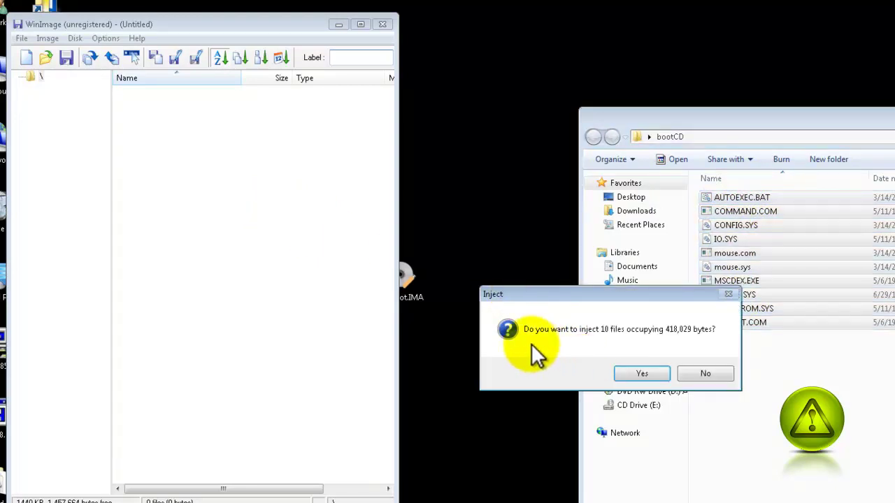
pyautogui.click(642, 374)
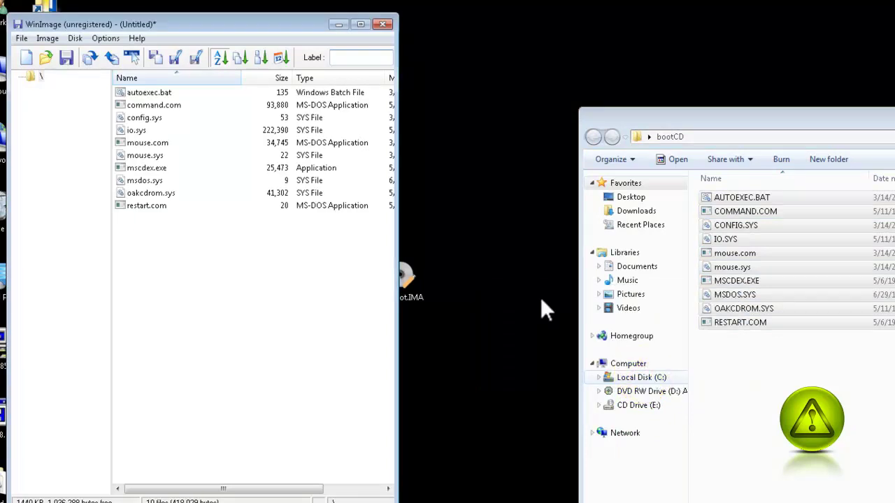
pyautogui.moveTo(274, 25); pyautogui.dragTo(490, 115)
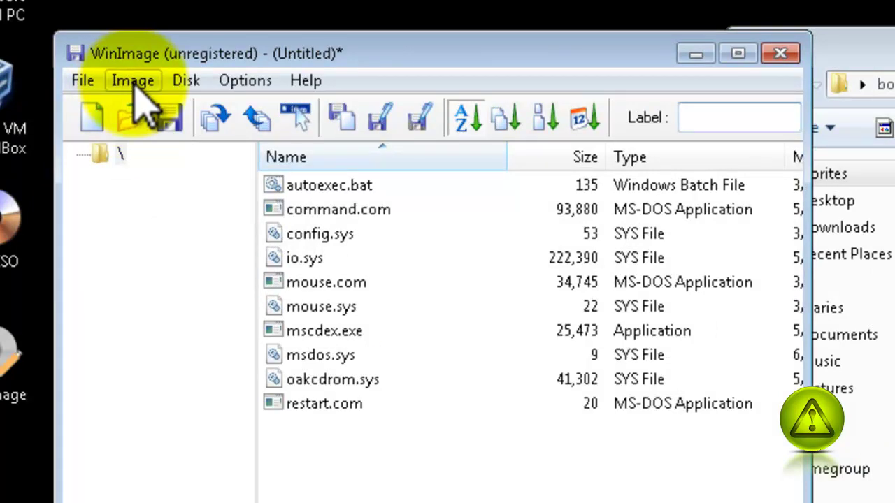
# Set the image's boot sector to the Windows 95/98 type (OEM string MSWIN4.1).
pyautogui.click(136, 88)
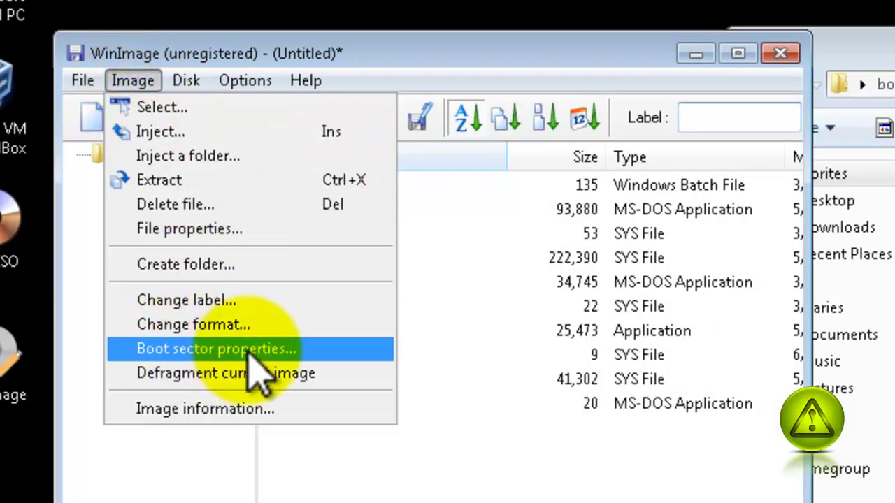
pyautogui.click(350, 348)
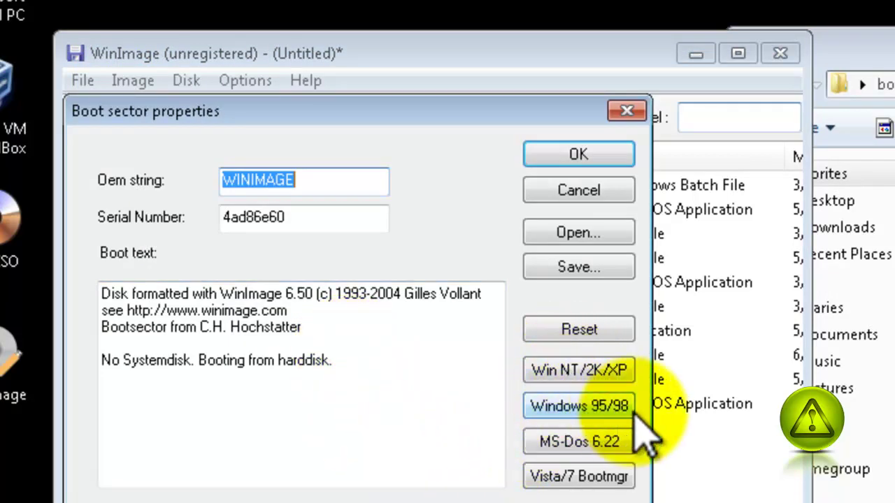
pyautogui.click(578, 413)
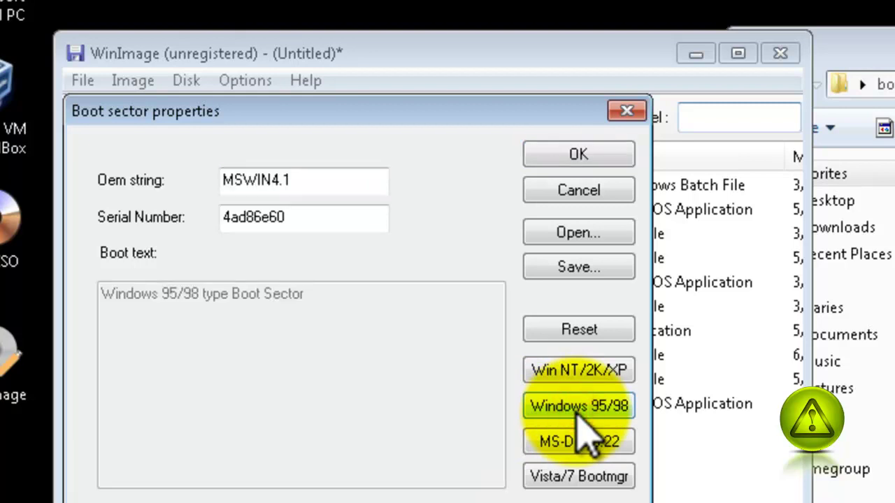
pyautogui.click(596, 157)
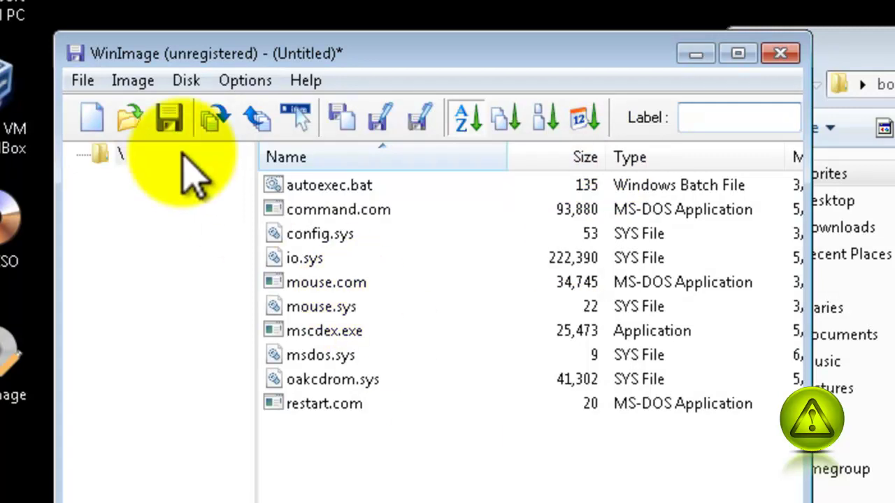
# Save the floppy image to the Desktop as bootCD.IMA with type Image file (*.ima).
pyautogui.click(171, 119)
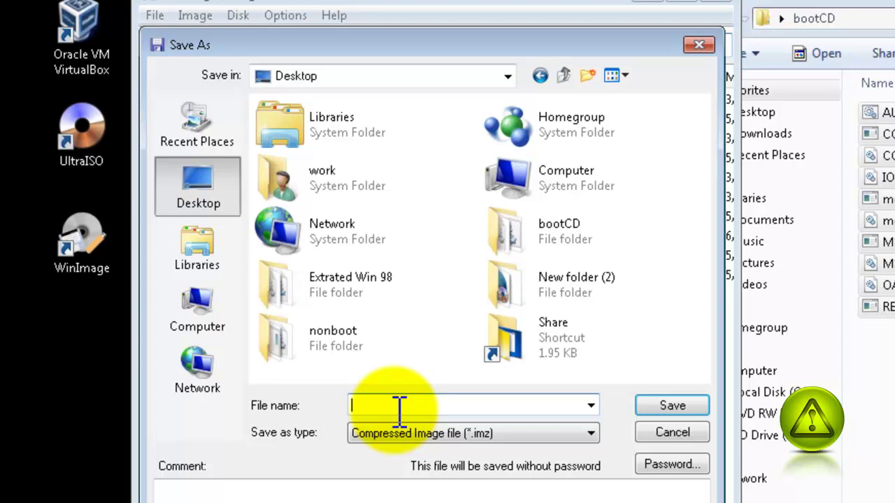
pyautogui.write('boot')
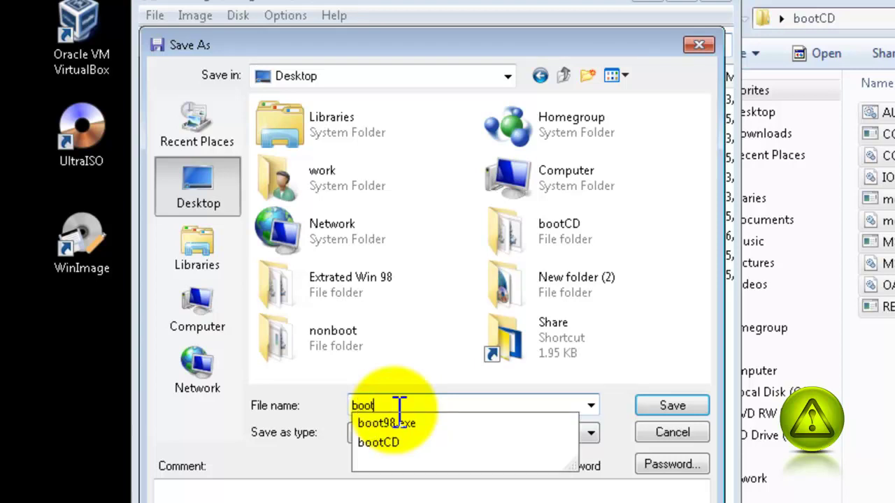
pyautogui.write('C')
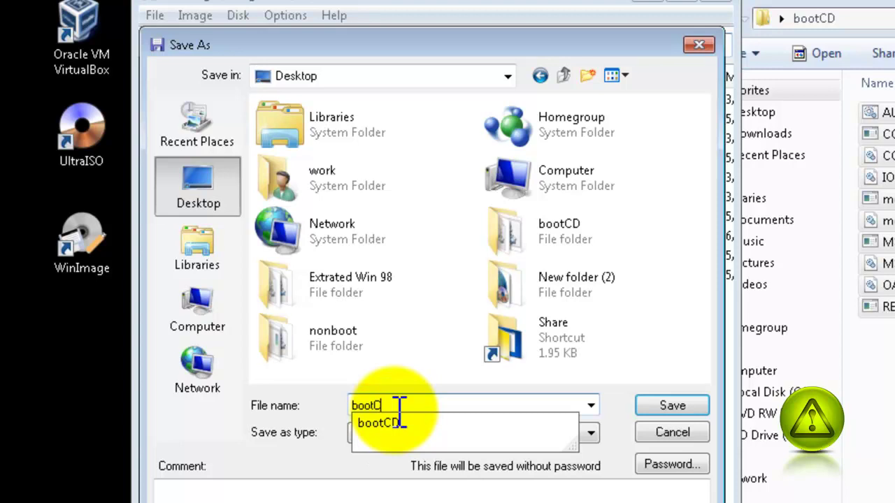
pyautogui.write('D')
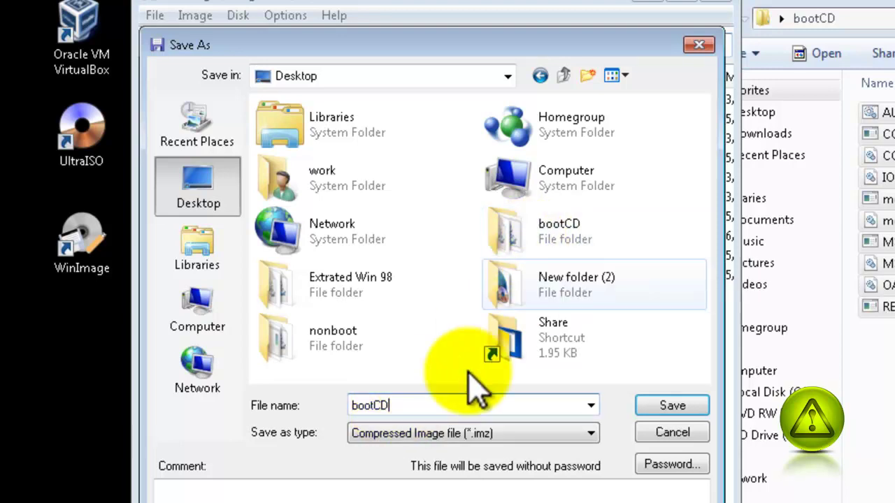
pyautogui.click(591, 433)
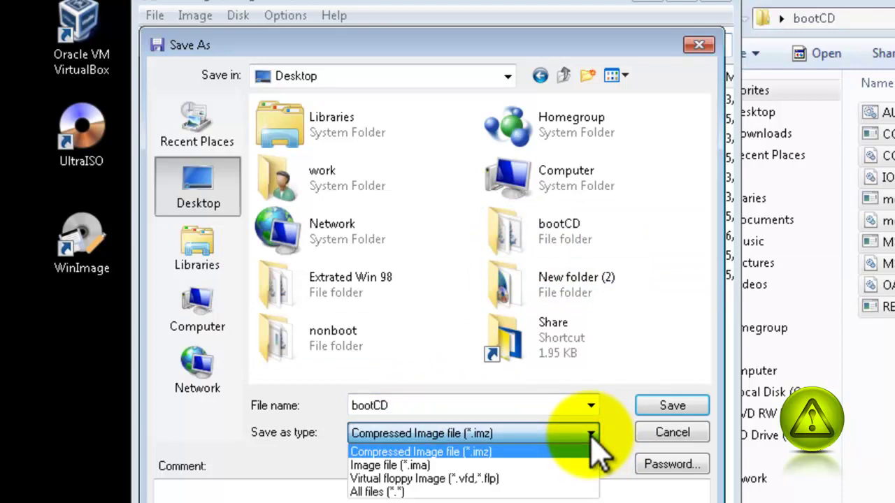
pyautogui.click(552, 465)
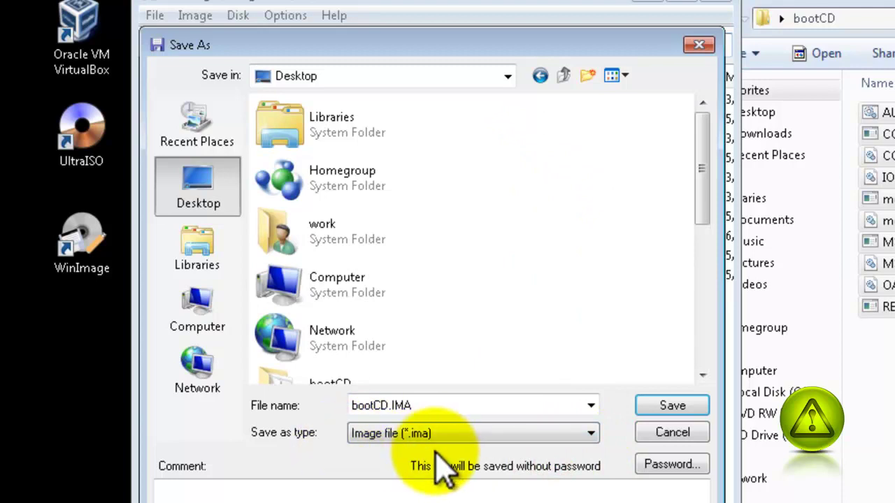
pyautogui.click(661, 412)
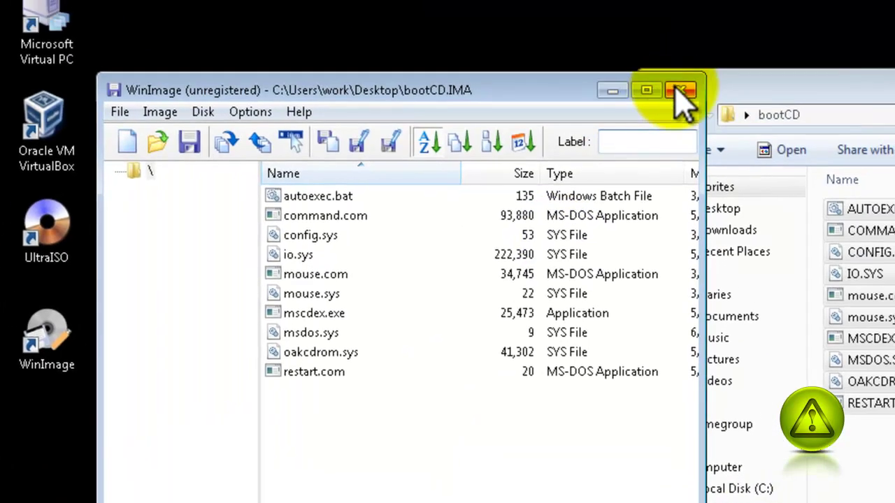
# Close WinImage and the bootCD folder window, then move bootCD.IMA beside the bootCD folder.
pyautogui.click(677, 90)
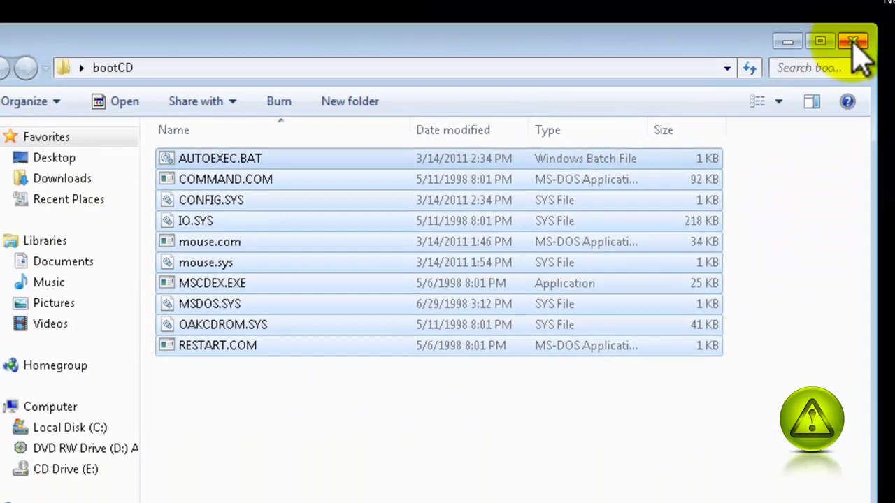
pyautogui.click(852, 41)
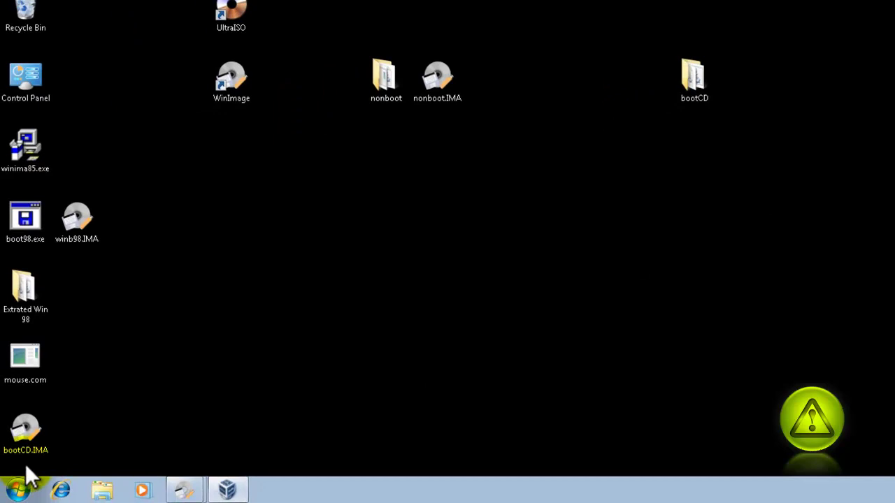
pyautogui.moveTo(24, 427); pyautogui.dragTo(737, 78)
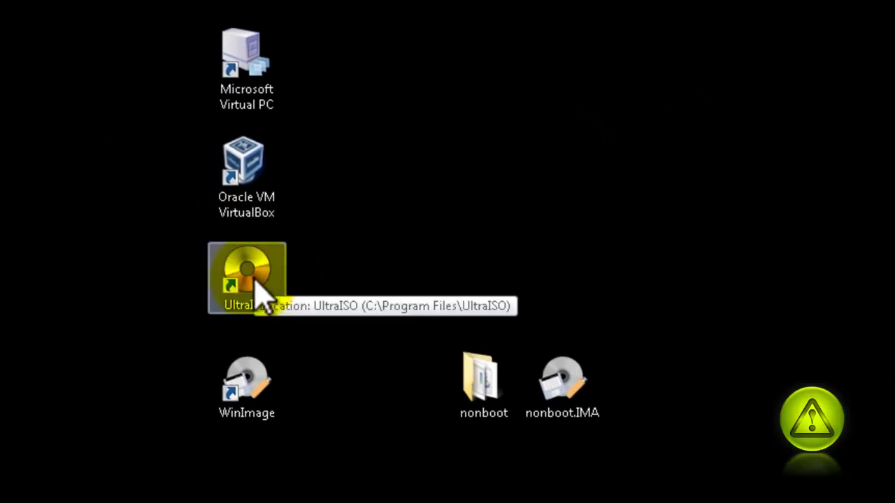
# Launch UltraISO in trial mode and load bootCD.IMA from the Desktop as the boot file.
pyautogui.doubleClick(255, 282)
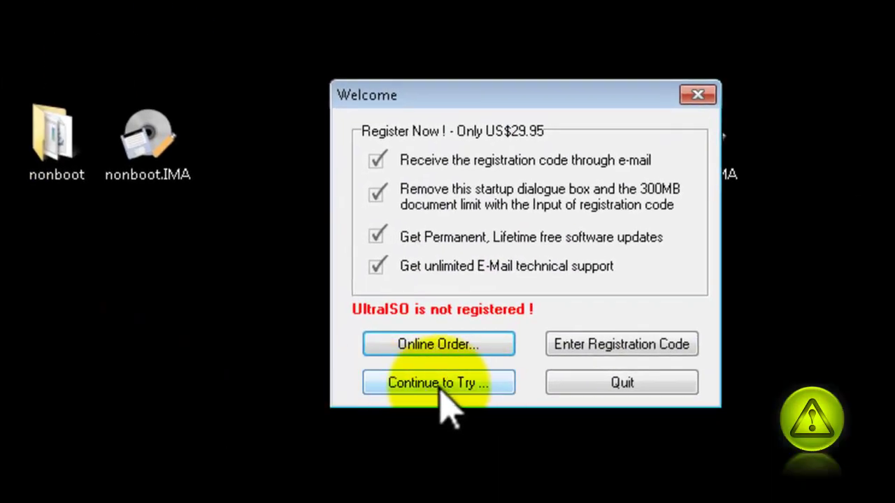
pyautogui.click(438, 383)
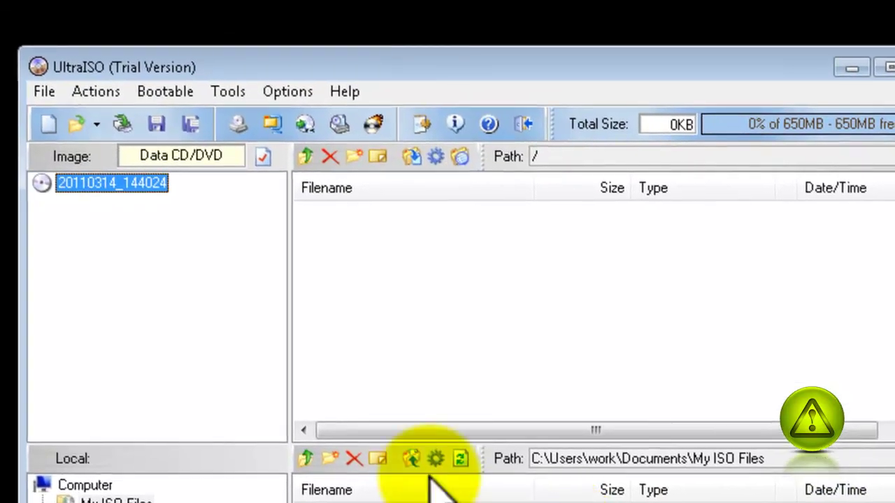
pyautogui.click(168, 98)
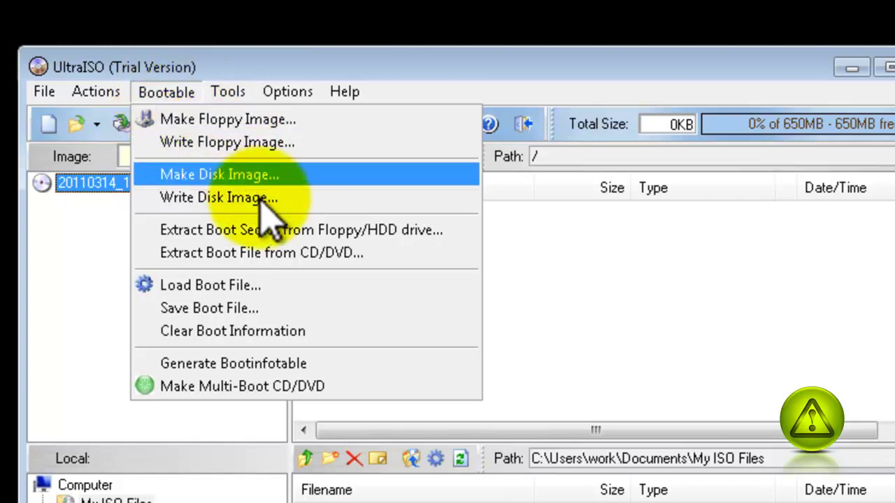
pyautogui.click(257, 290)
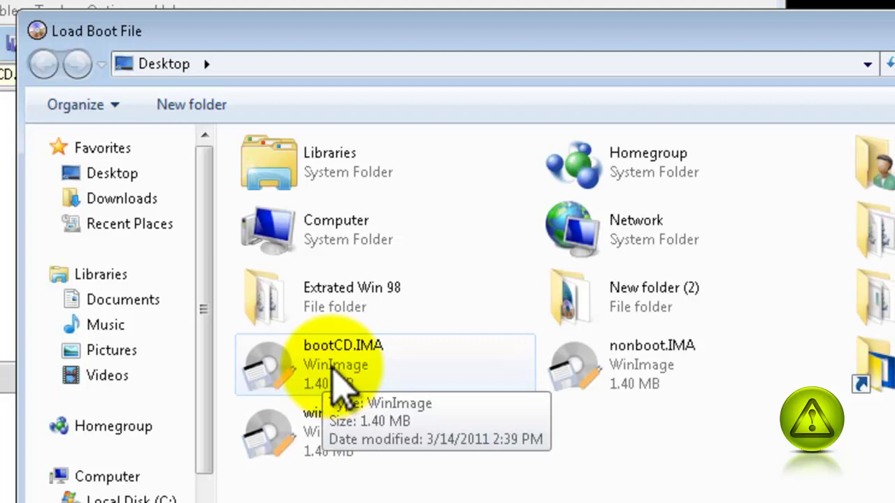
pyautogui.click(334, 376)
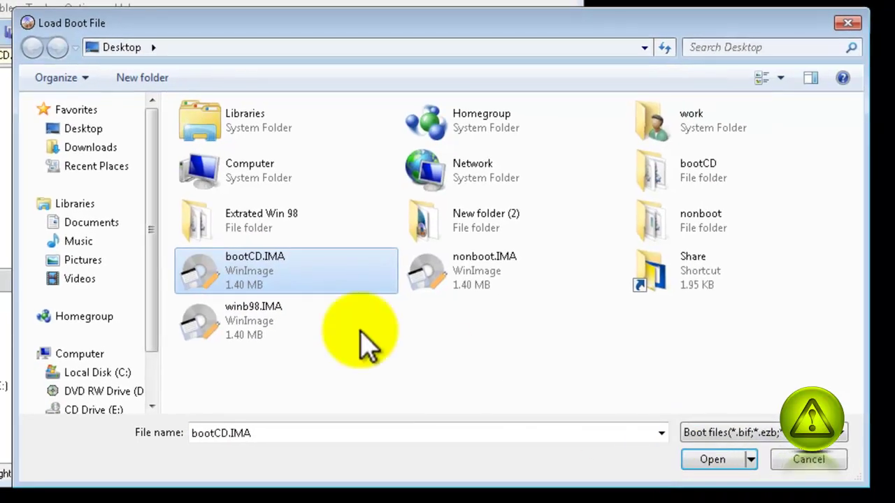
pyautogui.click(716, 463)
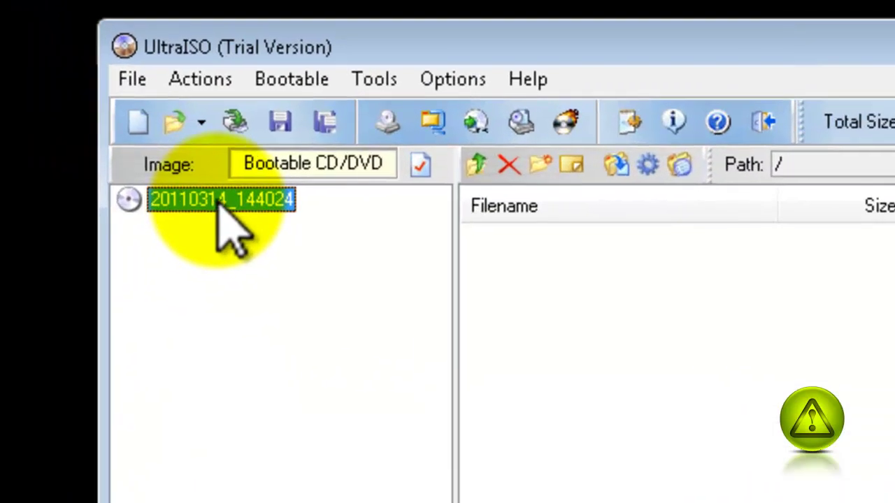
# Rename the CD image's volume label to BooatableGhostCD.
pyautogui.click(16, 100)
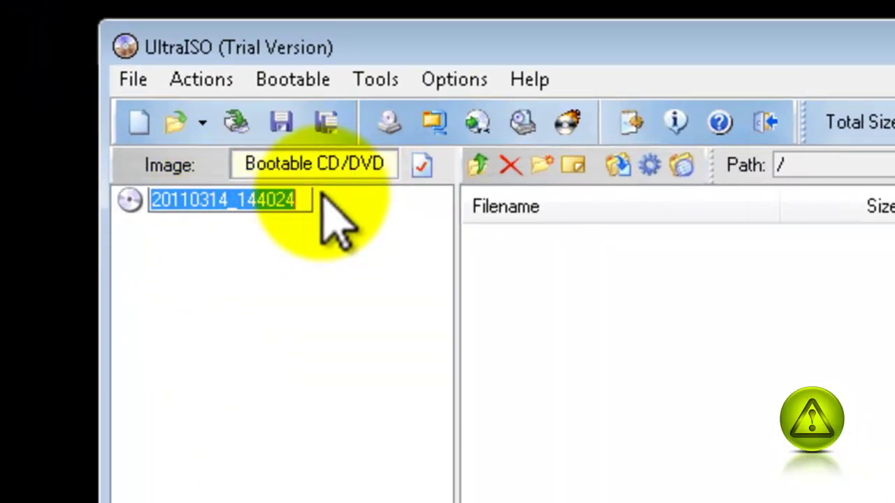
pyautogui.write('Boo')
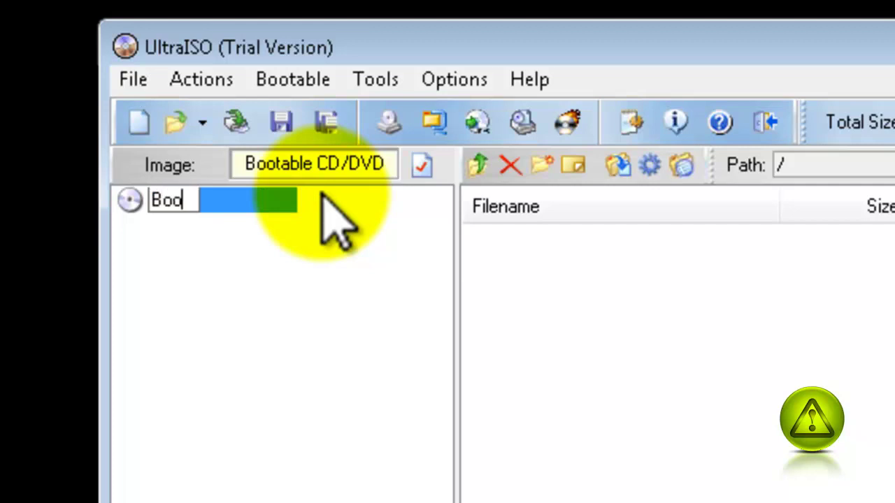
pyautogui.write('atableGhostCD')
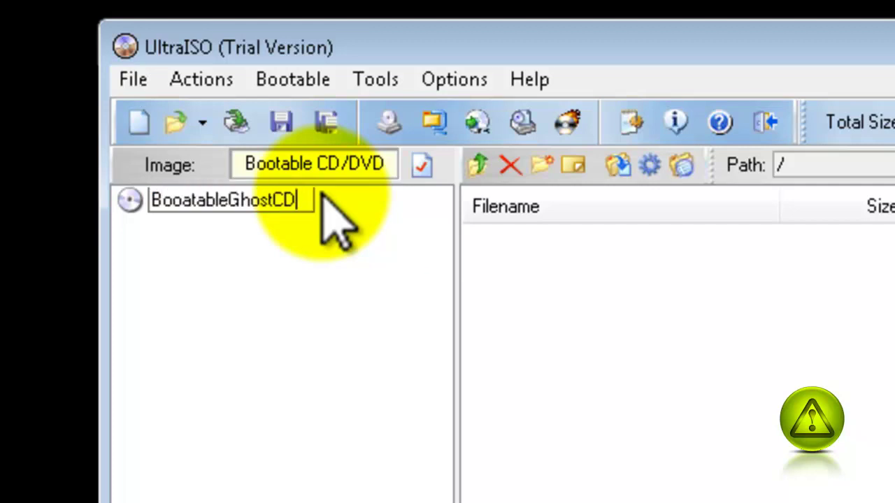
pyautogui.press('Return')
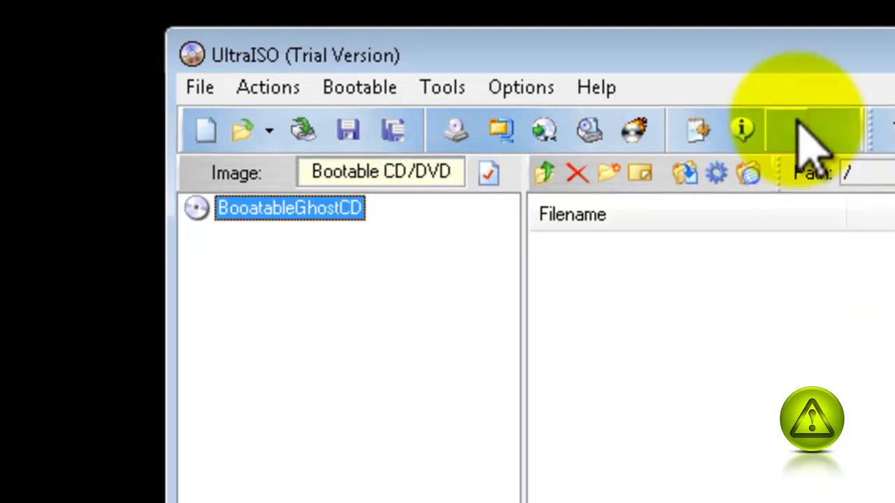
# Drag Ghost.exe from the nonboot folder into the root of the CD image.
pyautogui.moveTo(661, 38); pyautogui.dragTo(661, 36)
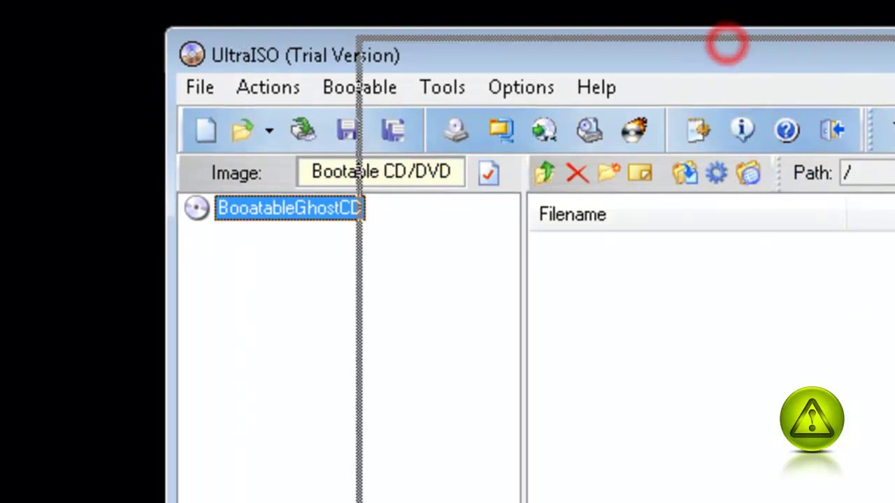
pyautogui.moveTo(727, 43); pyautogui.dragTo(894, 16)
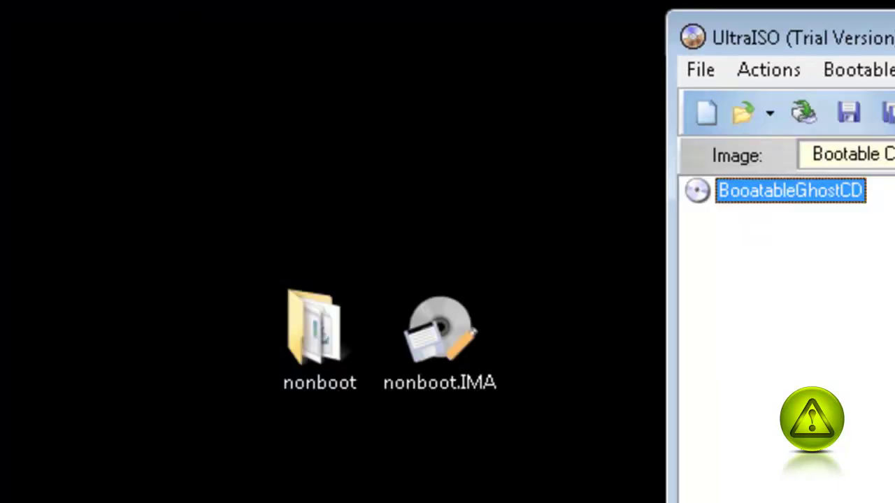
pyautogui.doubleClick(331, 343)
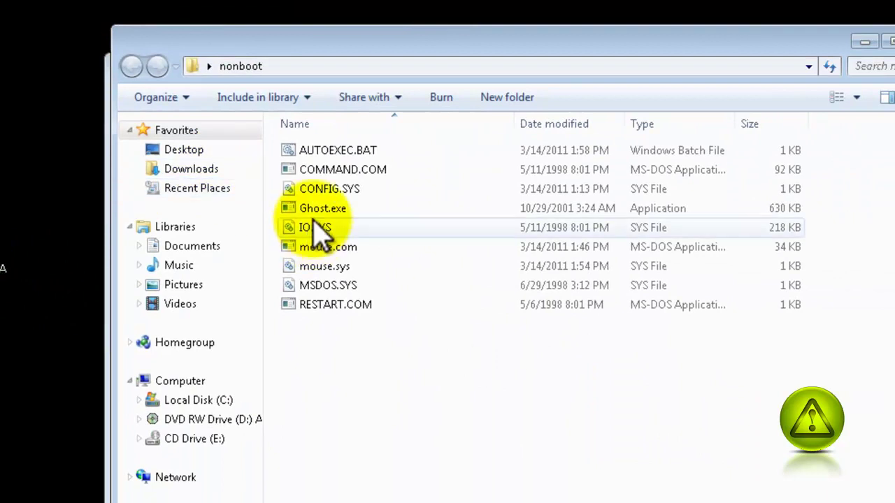
pyautogui.moveTo(375, 49)
pyautogui.mouseDown()
pyautogui.moveTo(374, 35)
pyautogui.moveTo(376, 53)
pyautogui.mouseUp()
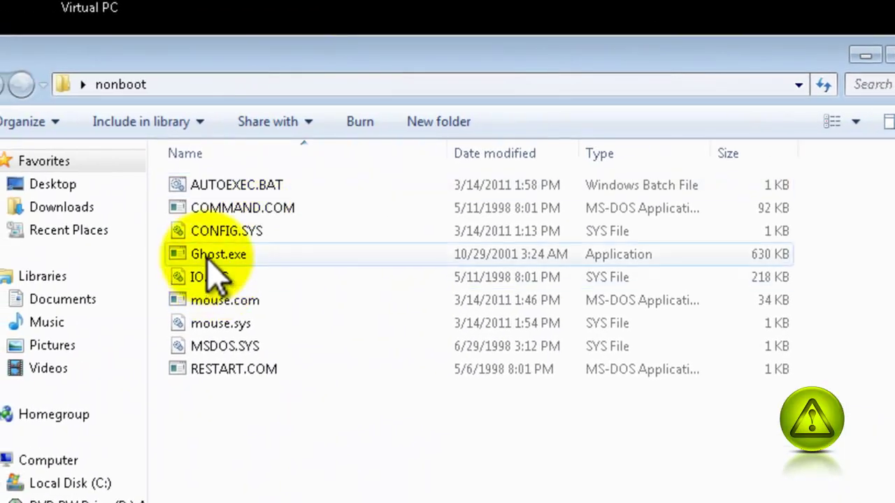
pyautogui.moveTo(92, 242); pyautogui.dragTo(760, 252)
pyautogui.moveTo(536, 260); pyautogui.dragTo(215, 251)
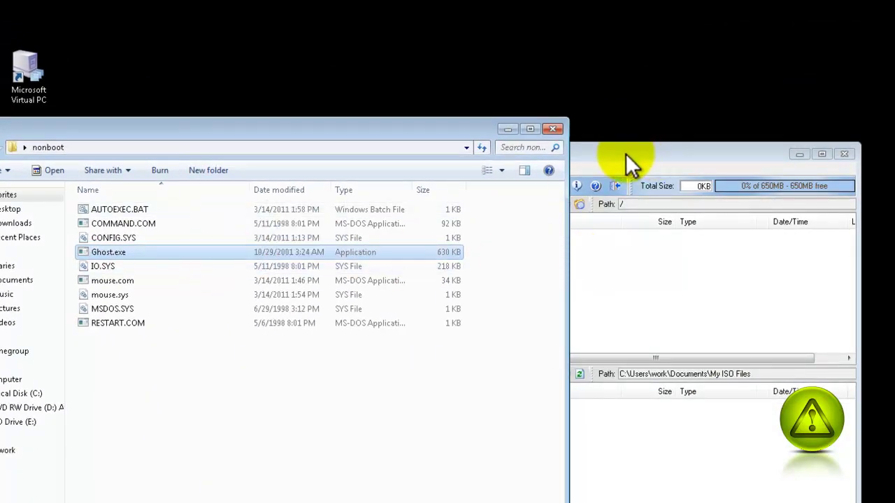
pyautogui.moveTo(625, 153); pyautogui.dragTo(797, 152)
pyautogui.moveTo(381, 134); pyautogui.dragTo(324, 131)
pyautogui.moveTo(43, 251); pyautogui.dragTo(687, 258)
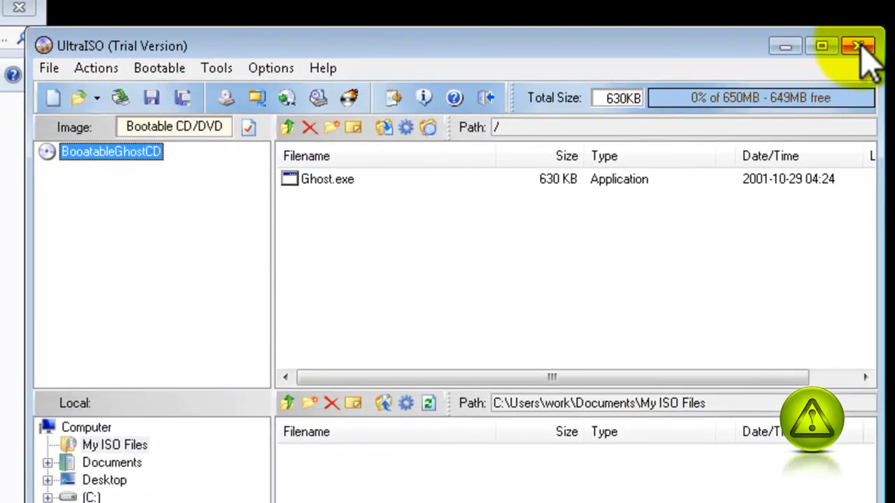
# Close UltraISO, saving the changed image as BooatableGhostCD.iso on the Desktop.
pyautogui.click(860, 46)
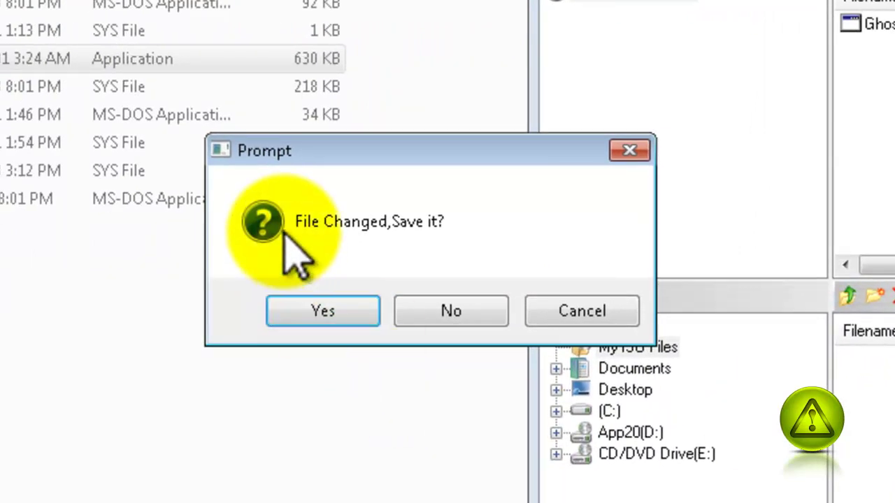
pyautogui.click(324, 312)
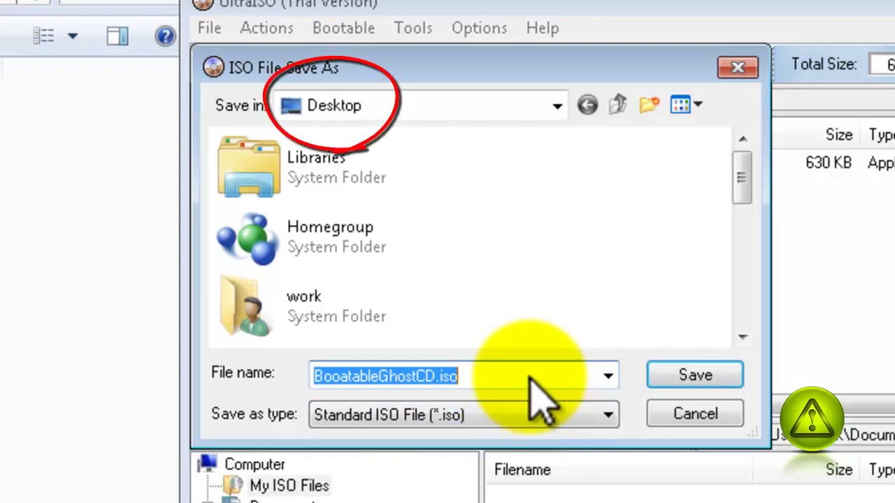
pyautogui.click(694, 377)
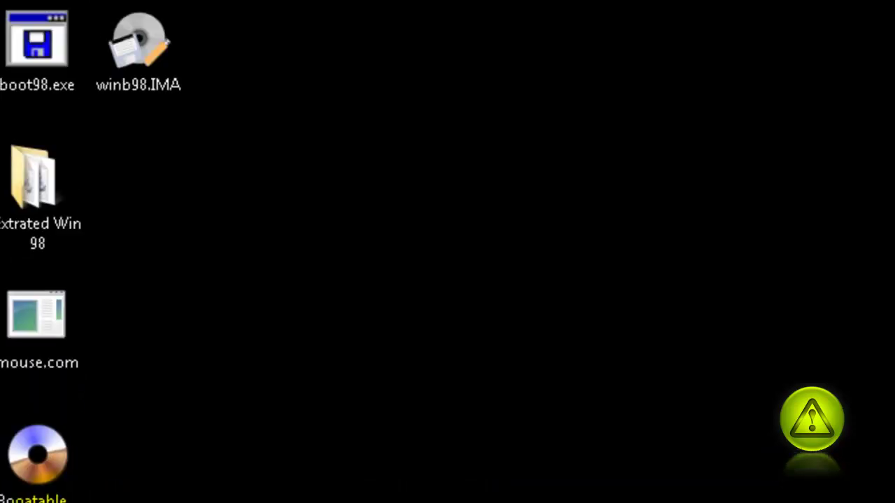
# Place BooatableGhostCD.iso beside the Microsoft Virtual PC shortcut and launch Virtual PC.
pyautogui.moveTo(423, 500); pyautogui.dragTo(454, 221)
pyautogui.click(831, 263)
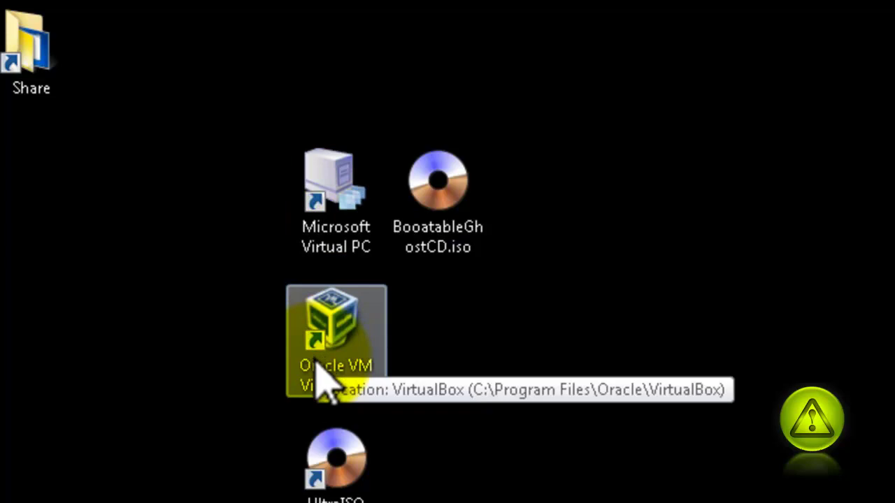
pyautogui.doubleClick(330, 198)
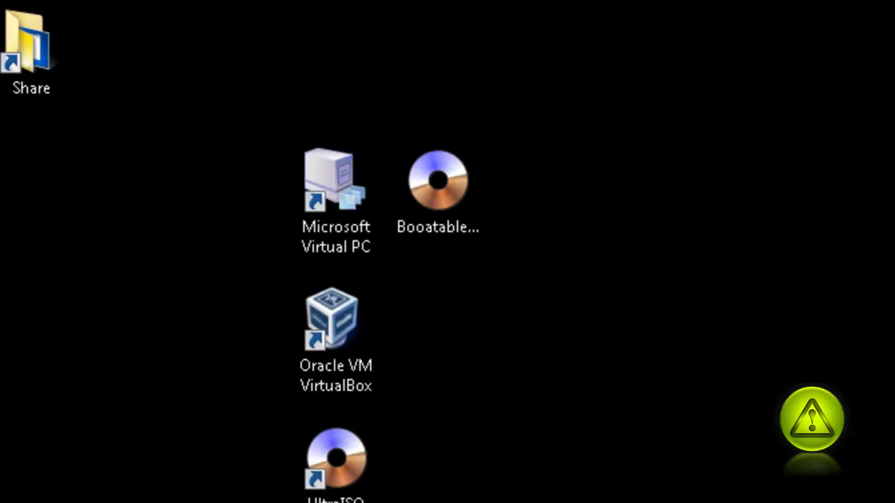
pyautogui.click(343, 203)
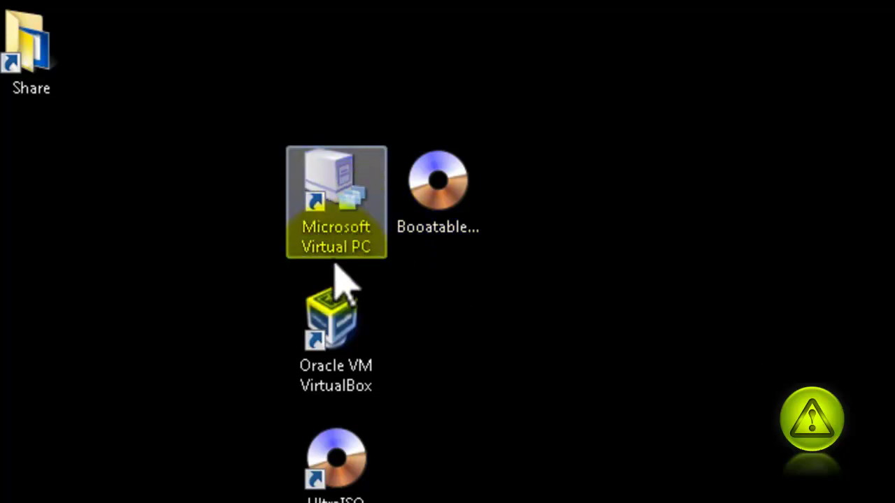
pyautogui.click(433, 234)
pyautogui.click(467, 315)
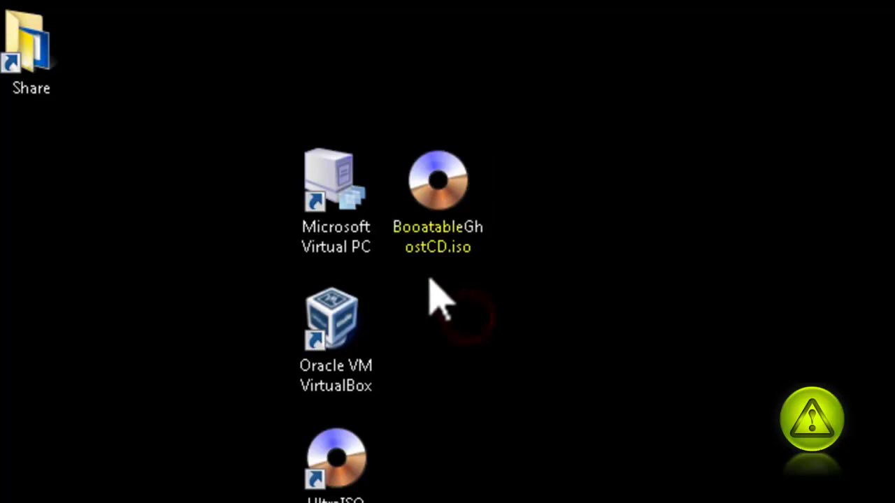
pyautogui.doubleClick(340, 210)
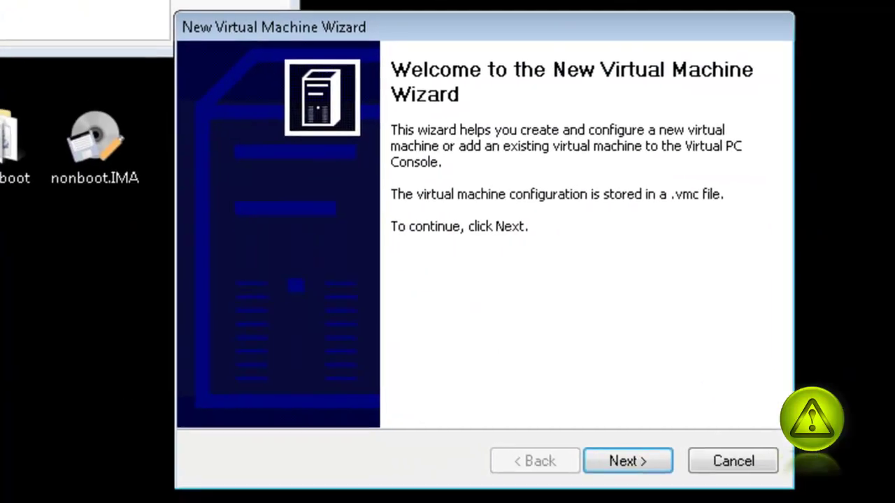
# Start a new virtual machine named Windows 98 with Windows 98 as its operating system.
pyautogui.click(636, 460)
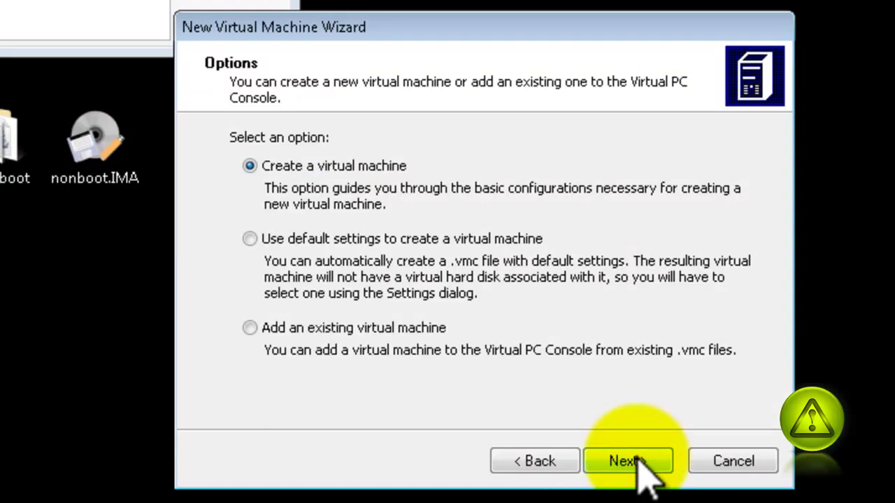
pyautogui.click(628, 461)
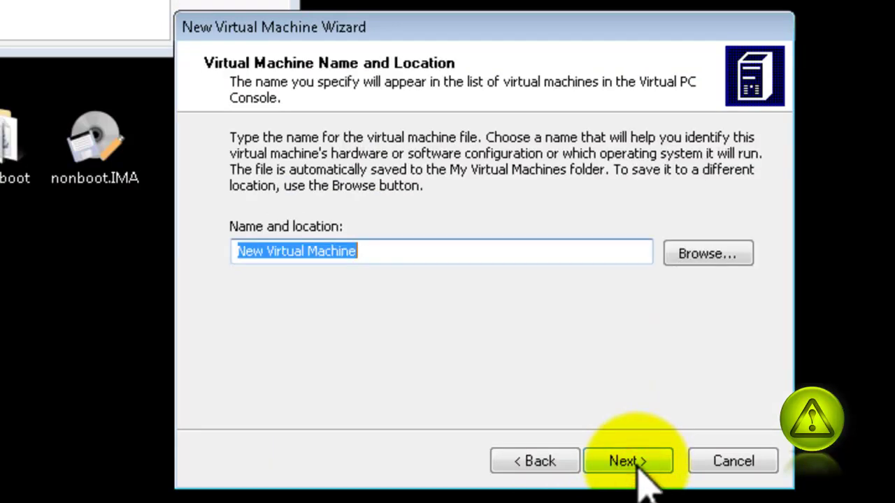
pyautogui.write('Windows 98')
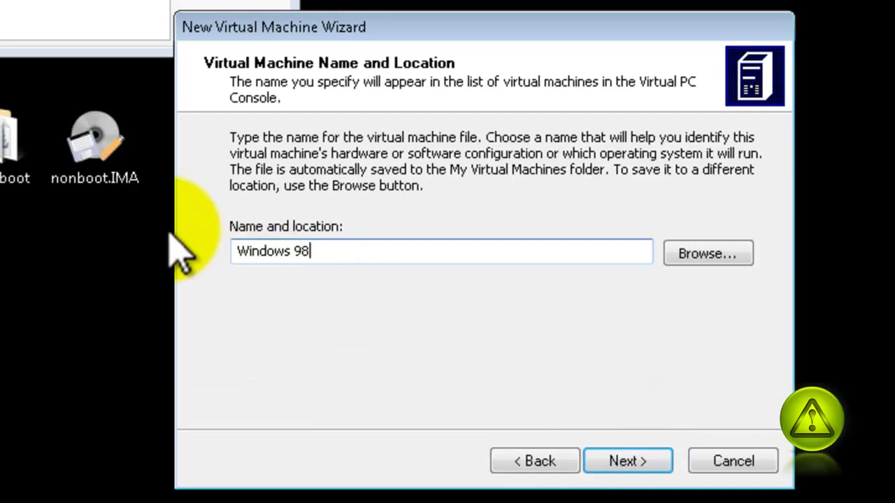
pyautogui.click(633, 466)
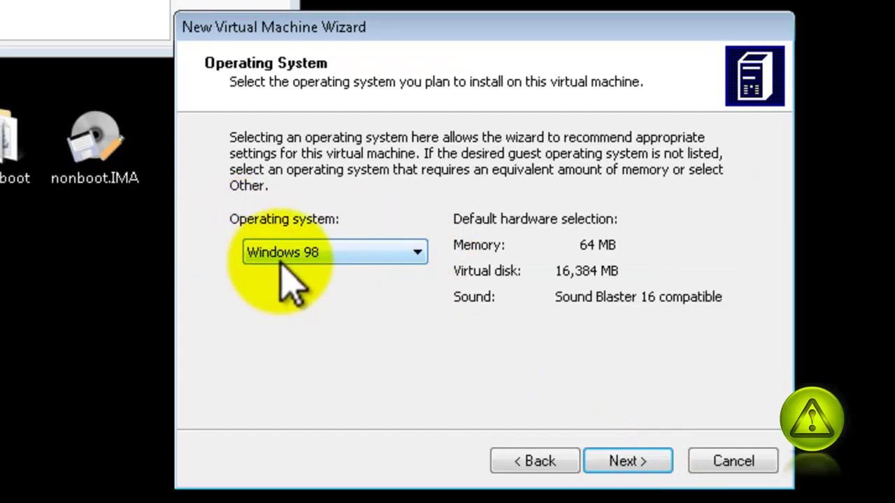
pyautogui.click(624, 463)
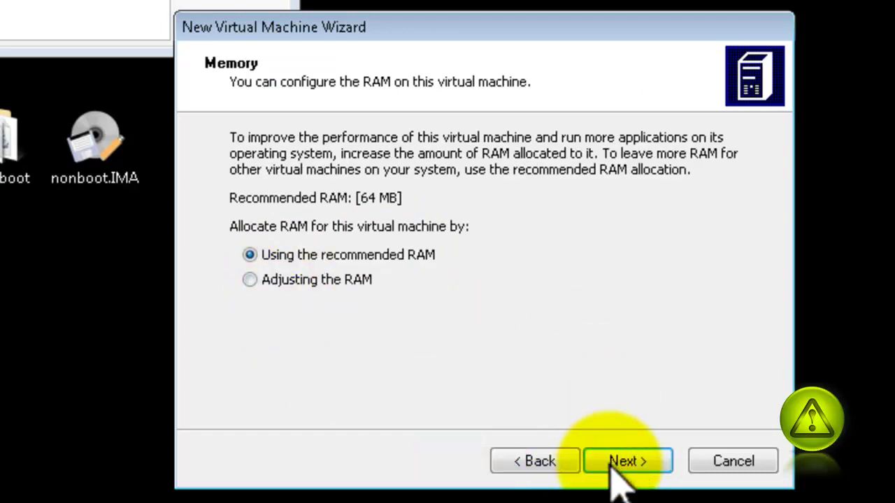
# Give it the recommended 64 MB RAM and a new 16384 MB virtual hard disk, then finish.
pyautogui.click(619, 467)
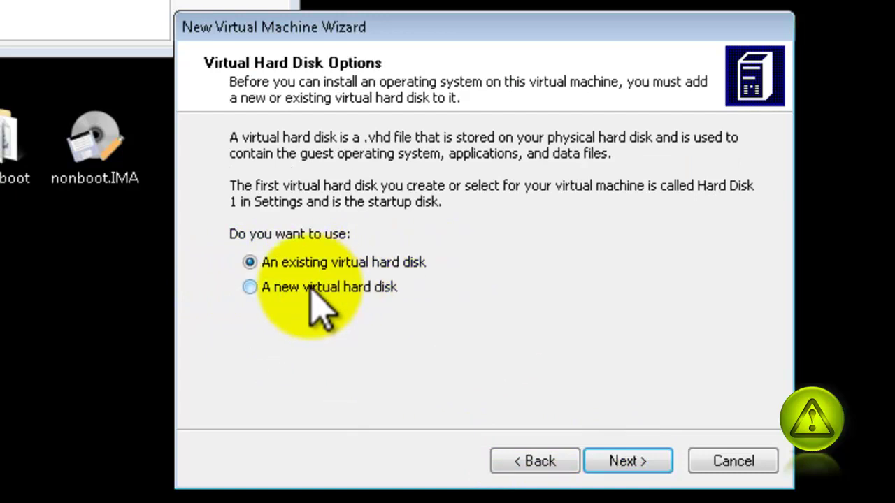
pyautogui.click(250, 287)
pyautogui.click(638, 470)
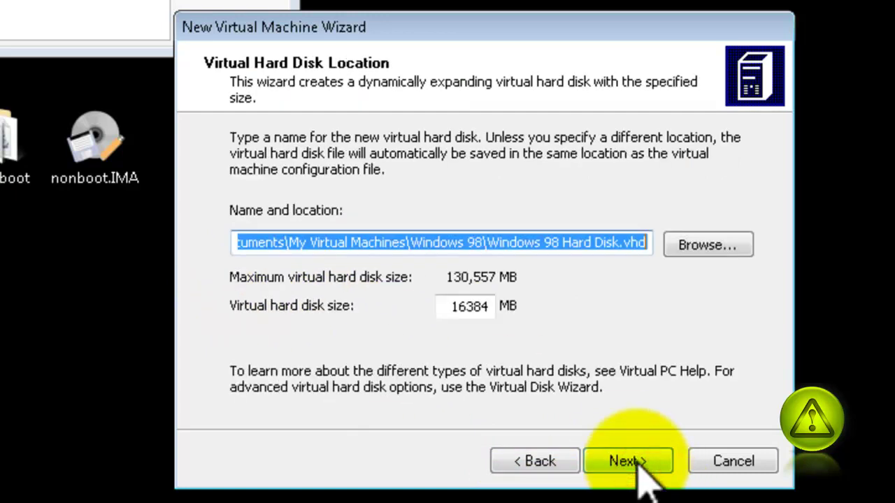
pyautogui.click(633, 463)
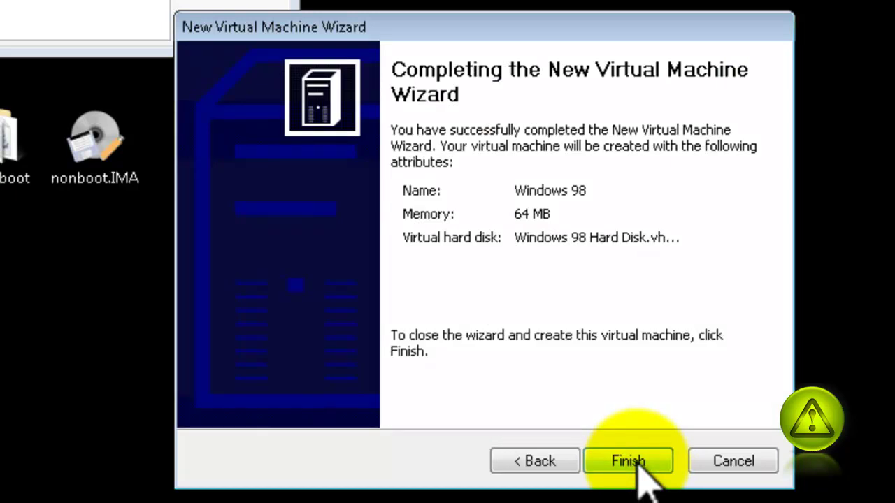
pyautogui.click(635, 466)
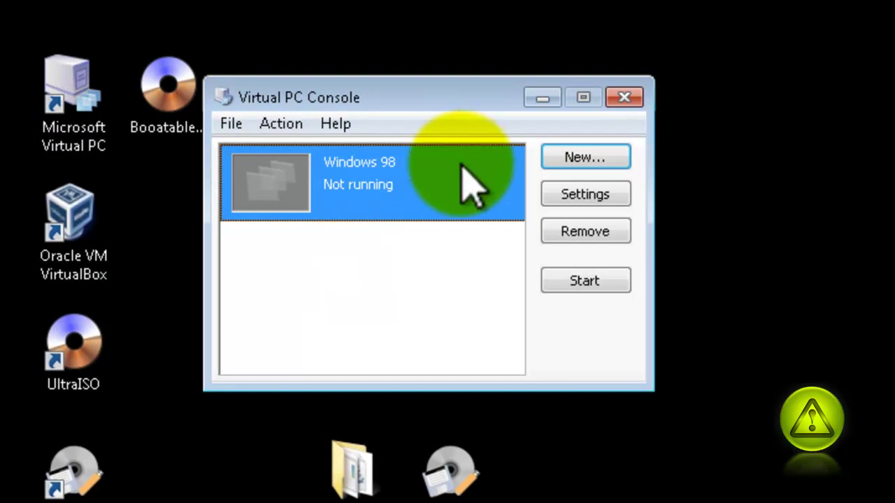
# Start the Windows 98 machine and capture BooatableGhostCD.iso from the Desktop as its CD.
pyautogui.click(418, 177)
pyautogui.doubleClick(418, 179)
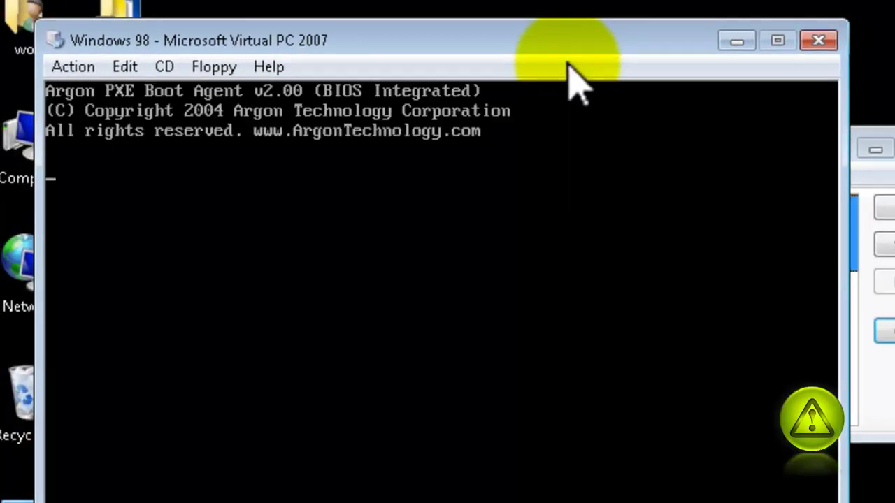
pyautogui.click(165, 77)
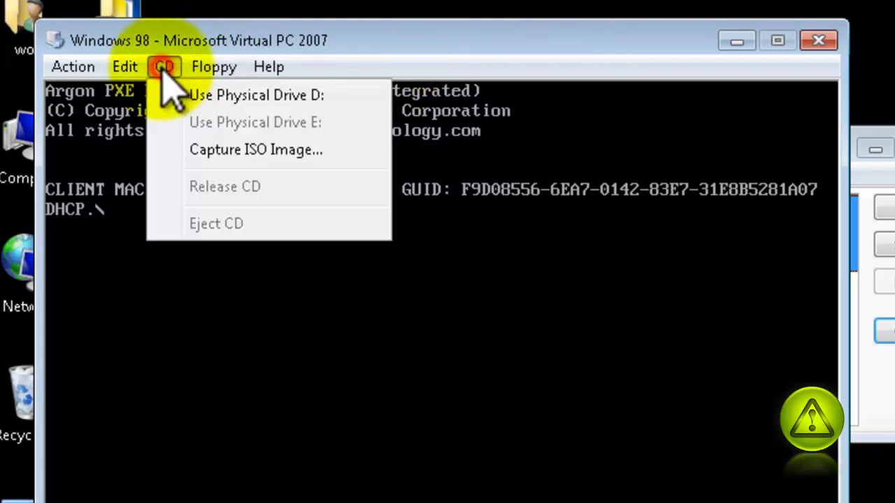
pyautogui.click(245, 150)
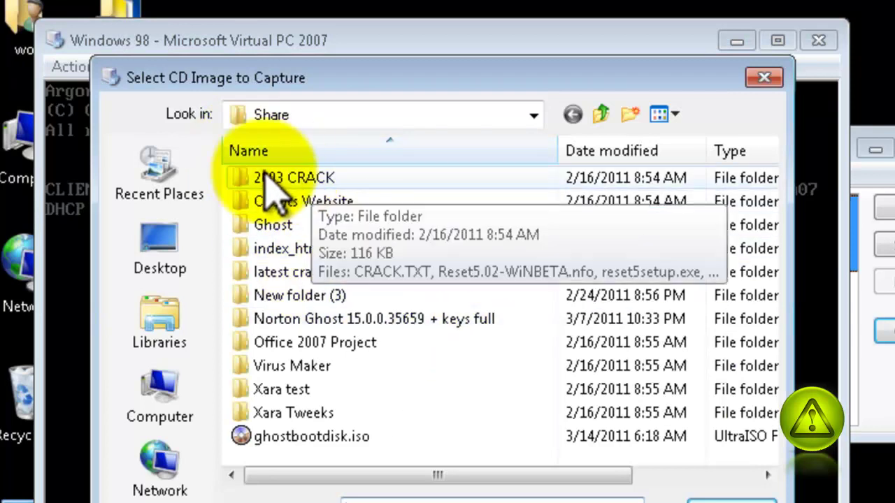
pyautogui.click(168, 255)
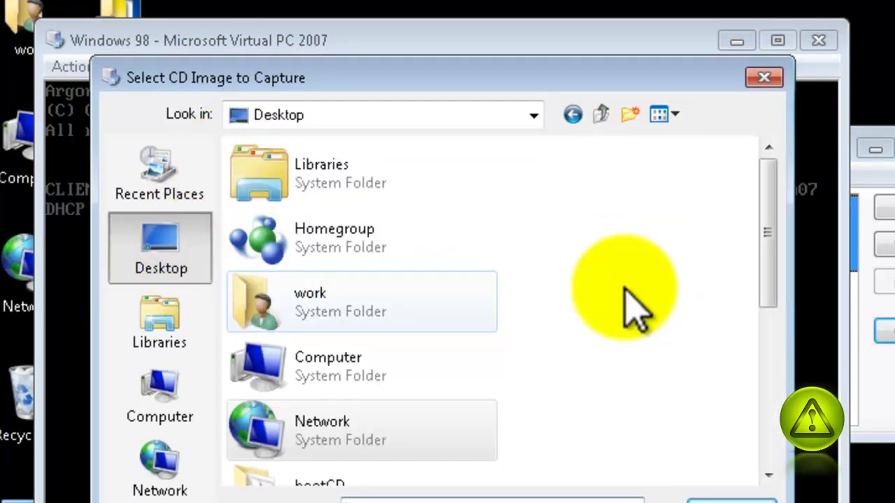
pyautogui.moveTo(766, 192); pyautogui.dragTo(766, 374)
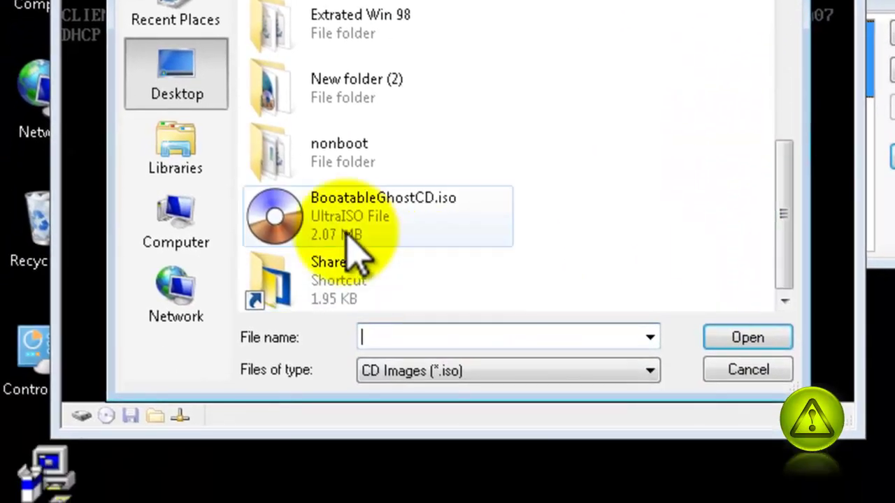
pyautogui.click(338, 280)
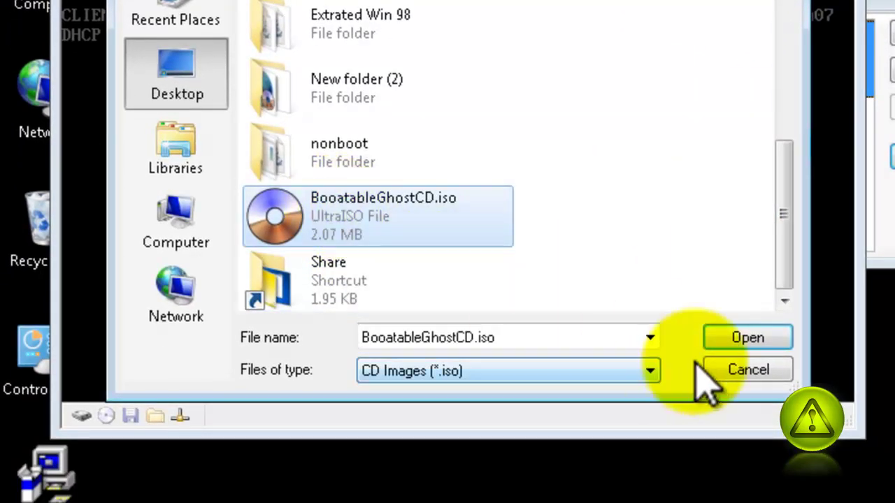
pyautogui.click(764, 344)
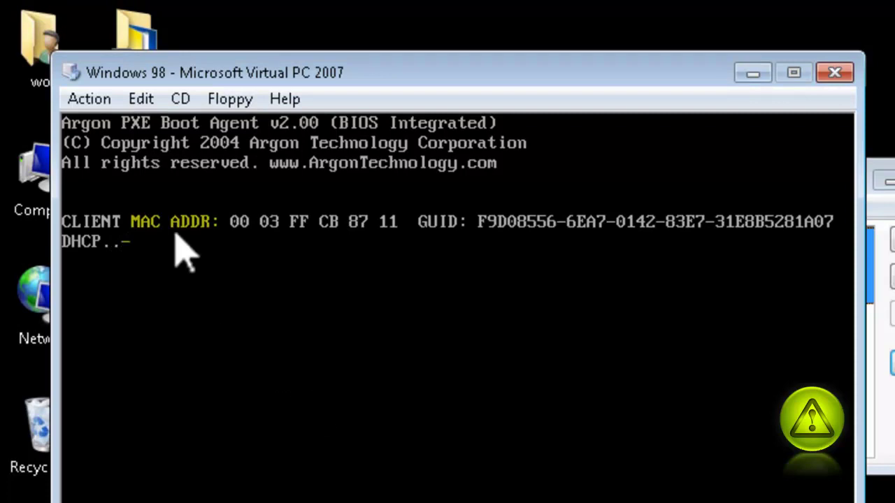
# Reboot the Windows 98 machine with Ctrl+Alt+Del so it boots Symantec Ghost 7.0, then dismiss the About box.
pyautogui.click(88, 100)
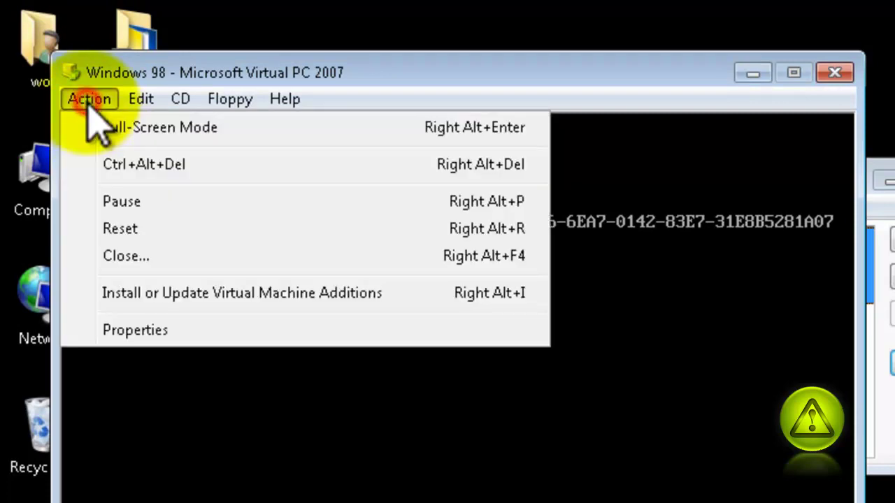
pyautogui.click(121, 168)
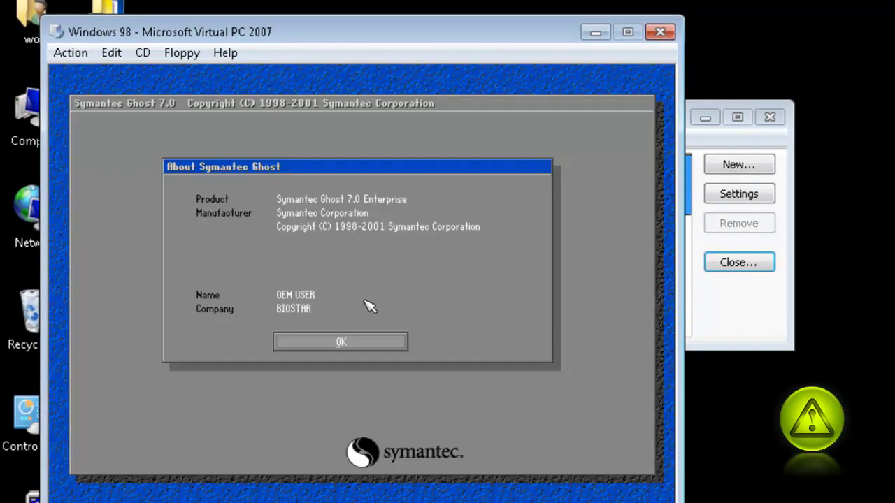
pyautogui.click(388, 309)
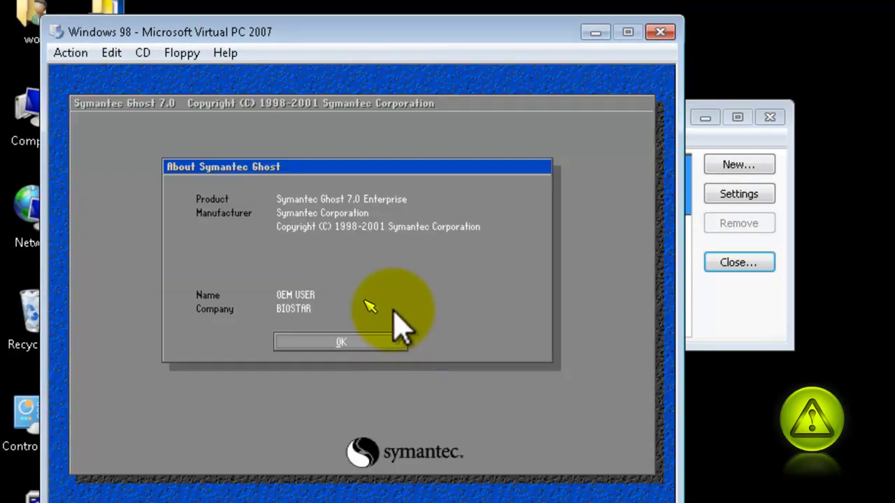
pyautogui.click(361, 341)
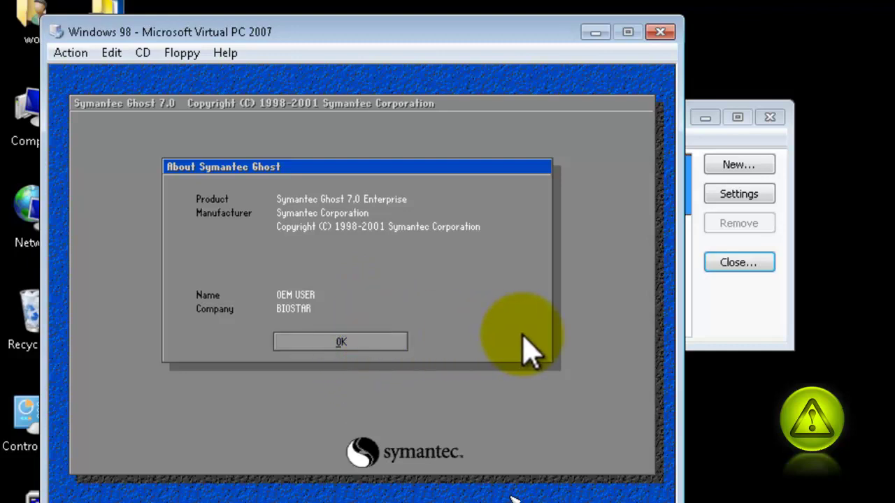